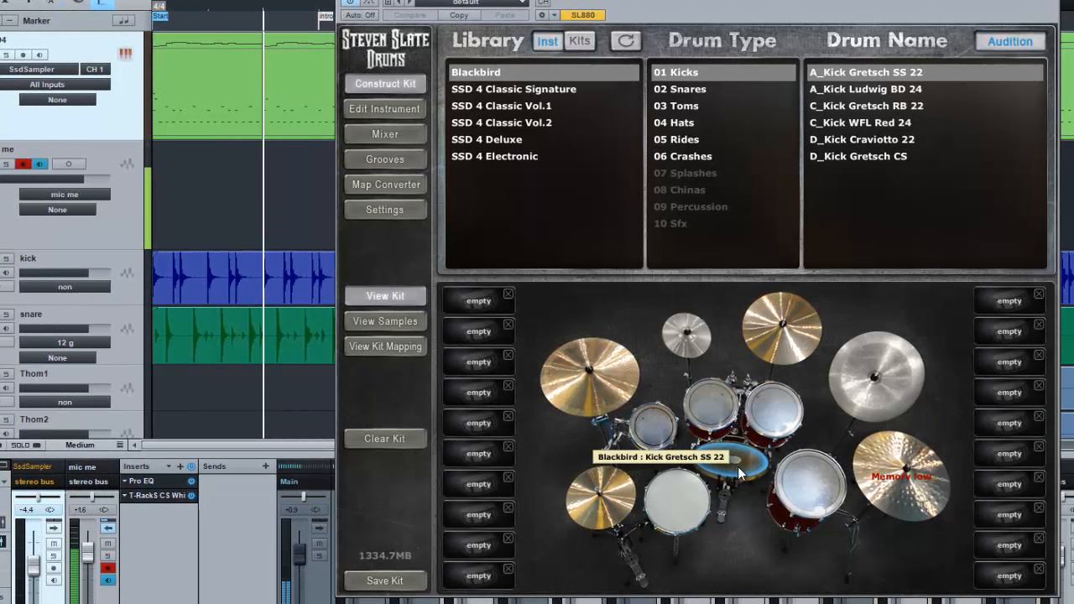
Mute the SSD4 instrument channel and close the Steven Slate Drums sampler window
key("ctrl+s")
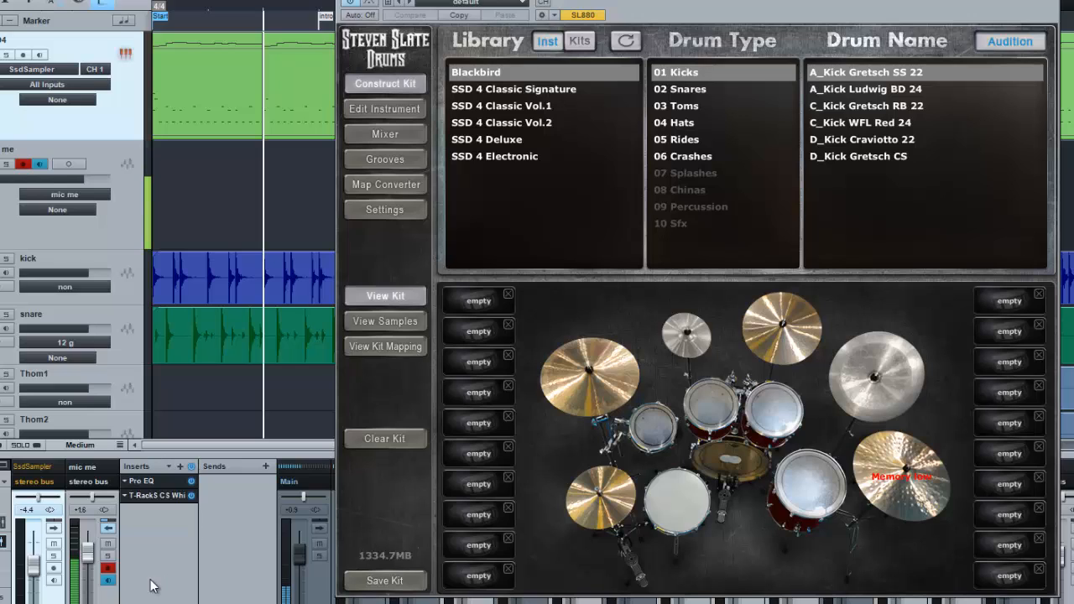
left_click(54, 544)
left_click(126, 53)
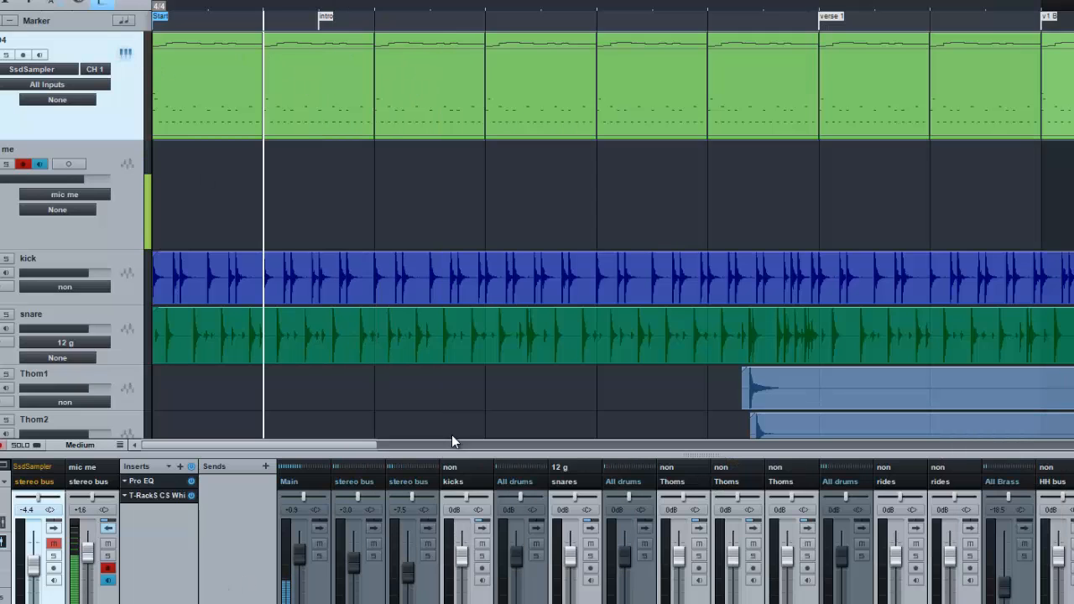
Play the recorded drum tracks from the song start and stop playback at about bar 16
key("comma")
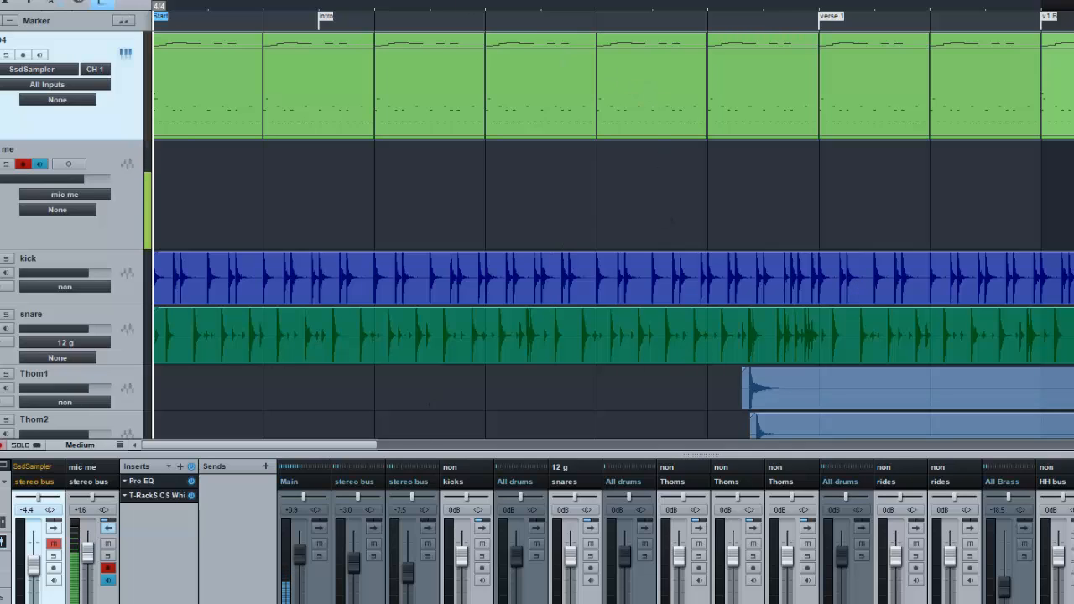
left_click(263, 4)
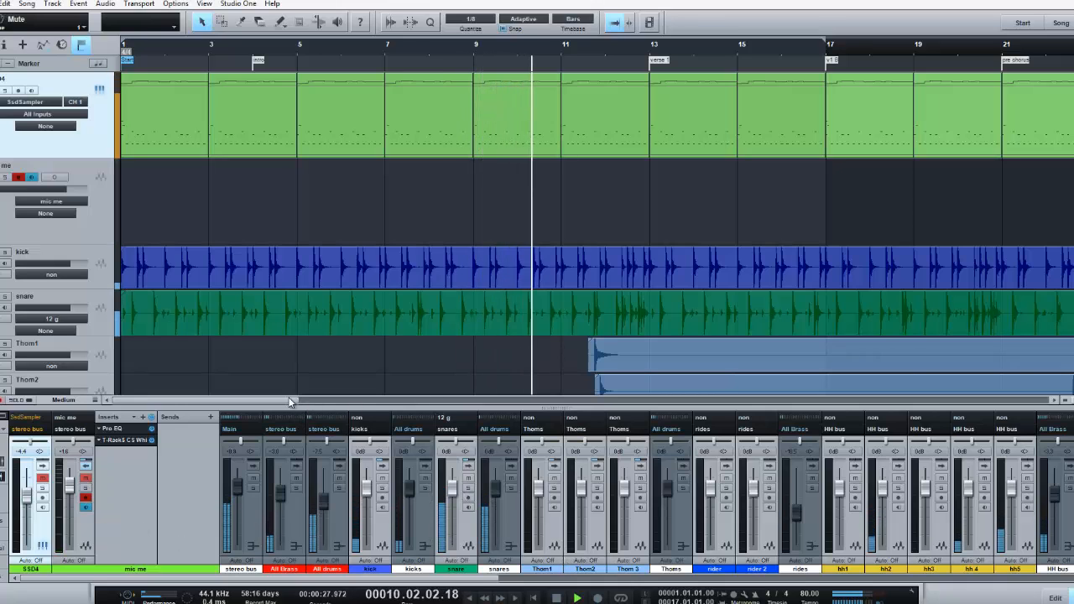
left_click_drag(289, 398, 265, 399)
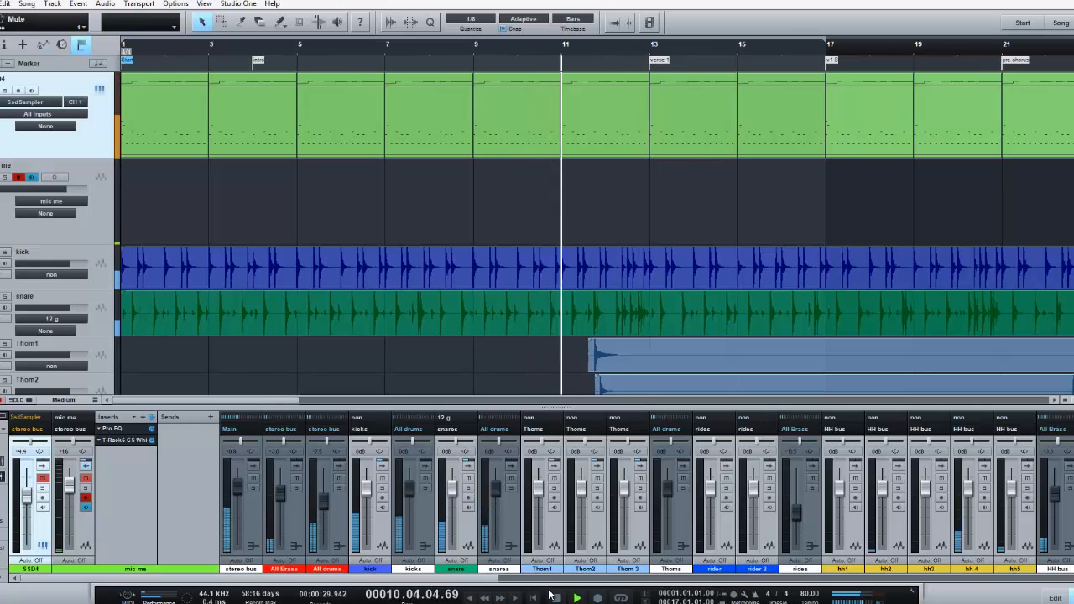
left_click_drag(1073, 401, 1041, 405)
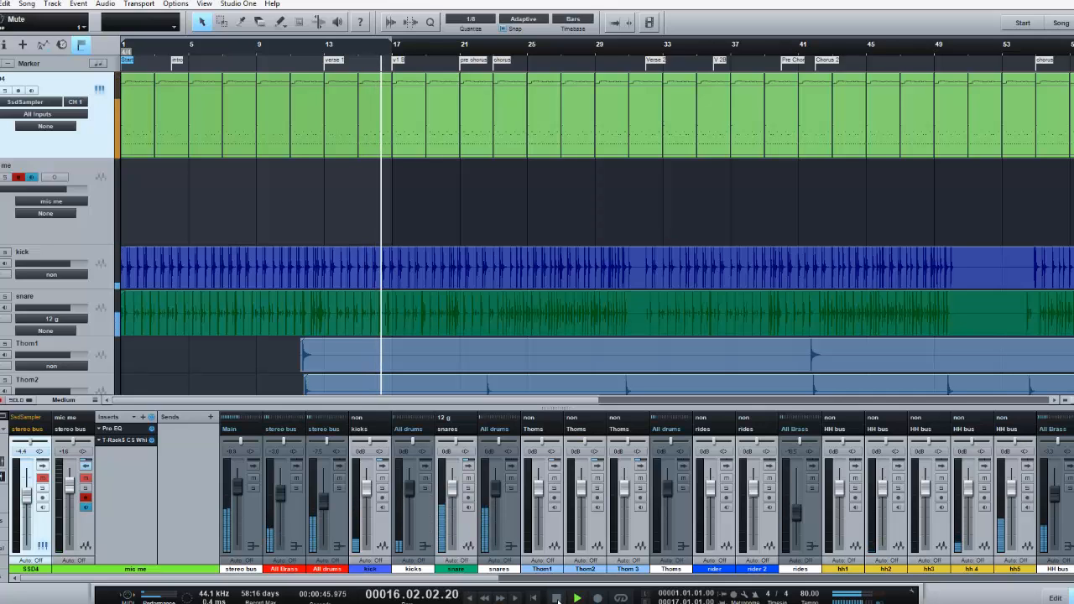
left_click(556, 598)
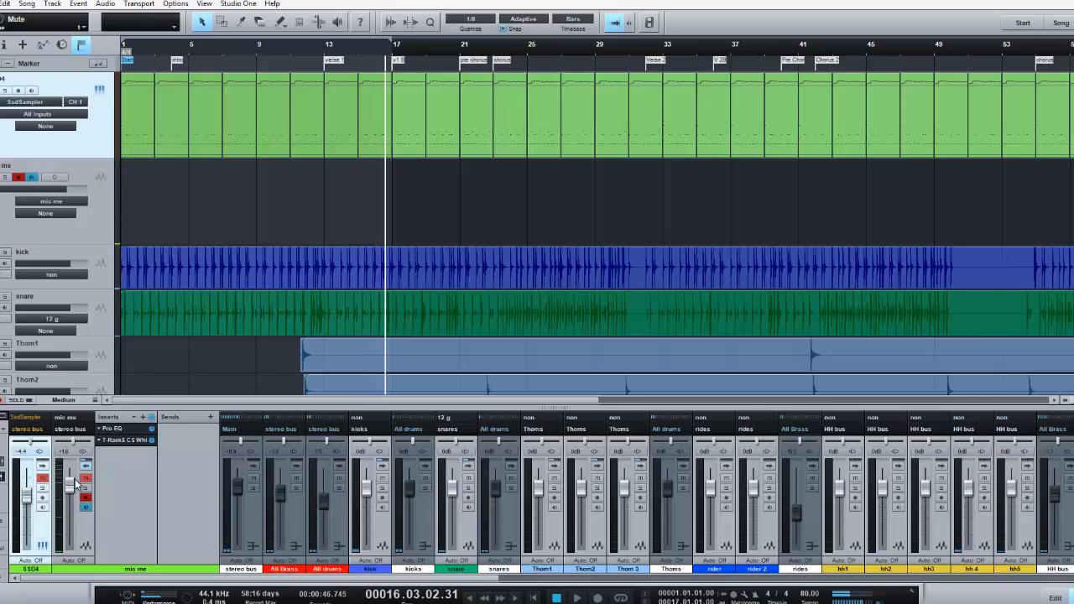
Mute the All Brass and All drums buses and the mic me channel, playing the SSD4 kit from the song start
left_click(295, 479)
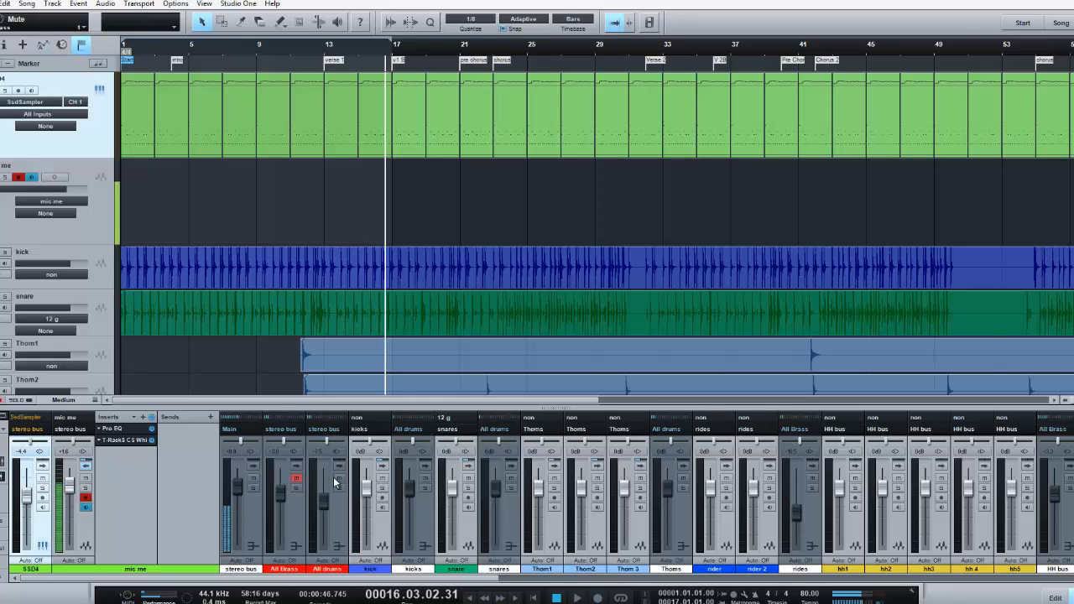
left_click(534, 598)
left_click(577, 598)
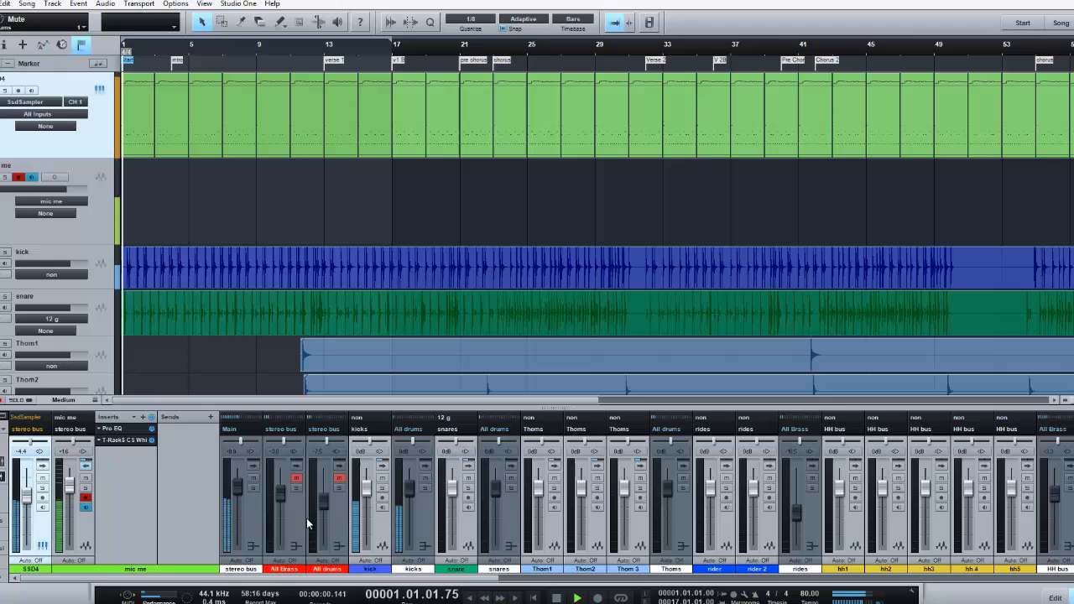
left_click(86, 479)
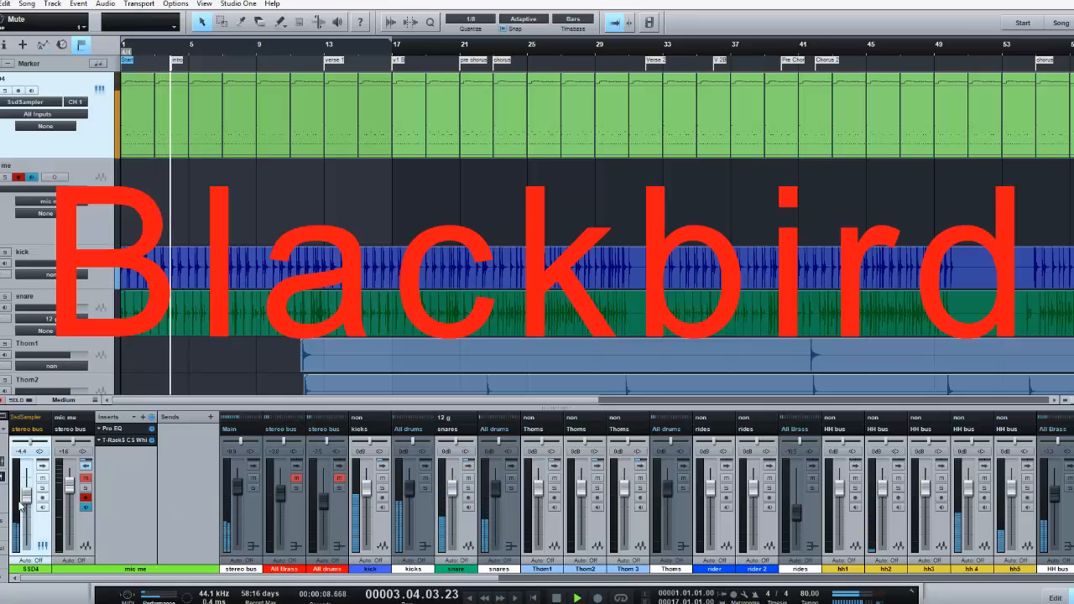
Set the SSD4 channel's volume to -4.6 dB during playback
left_click_drag(28, 493, 29, 494)
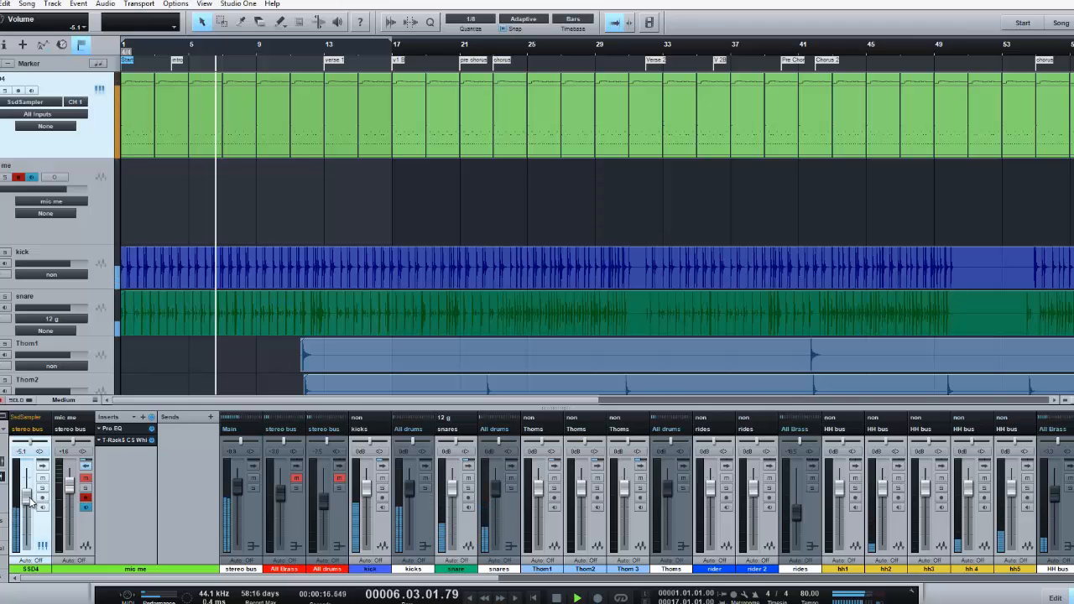
left_click_drag(29, 497, 28, 495)
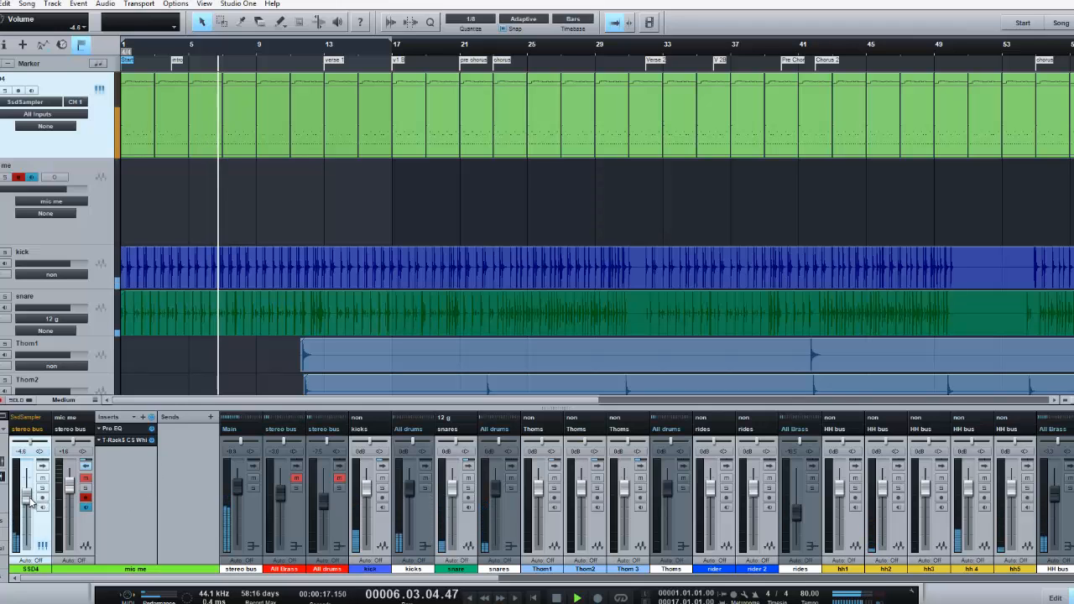
In the sampler's mixer, set Kick In to -3.93, Kick Out to -4.39, Kick Sub to -4.16, Snare Btm to -3.18 and Snare FX to -4.55
left_click(100, 87)
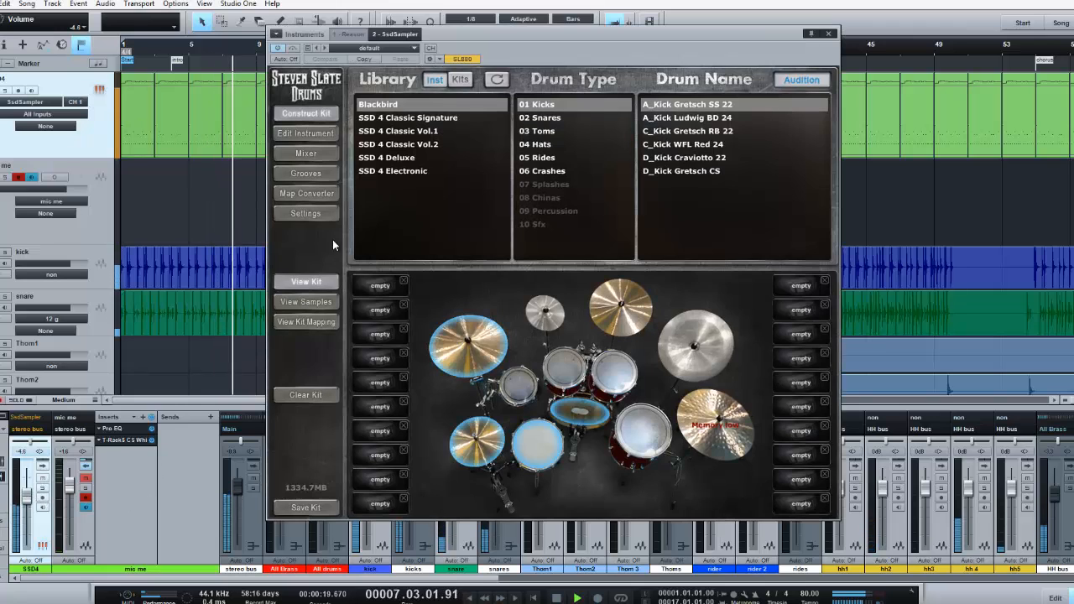
left_click(306, 153)
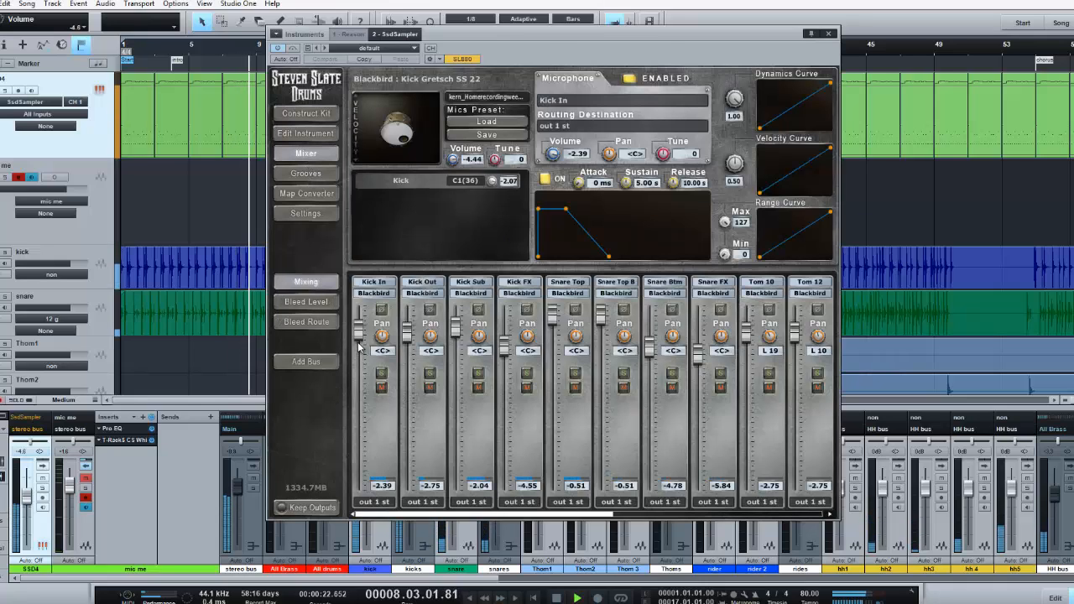
left_click_drag(359, 331, 407, 343)
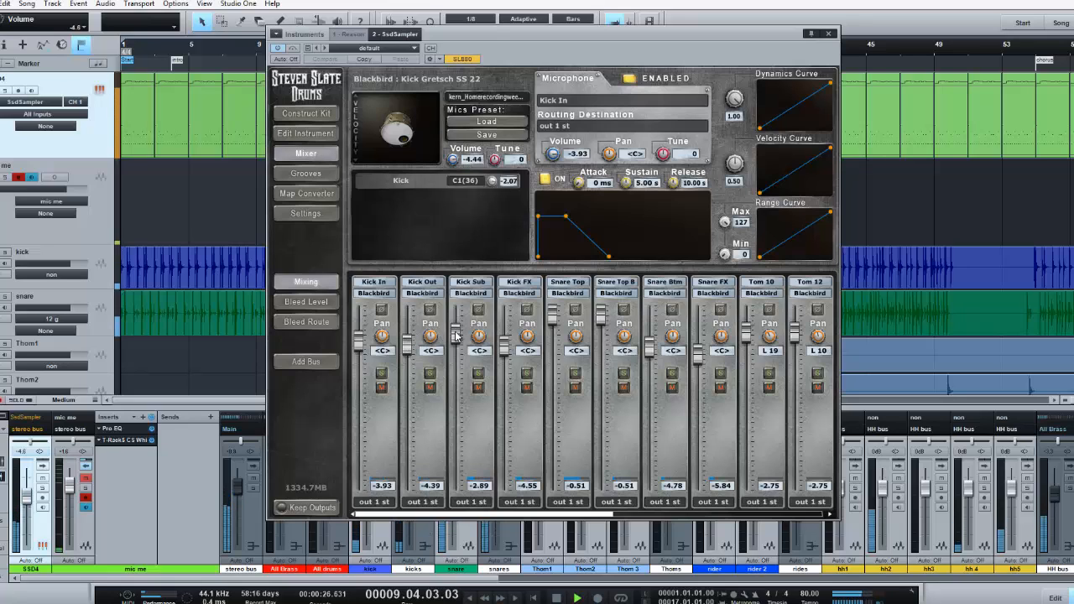
left_click(99, 89)
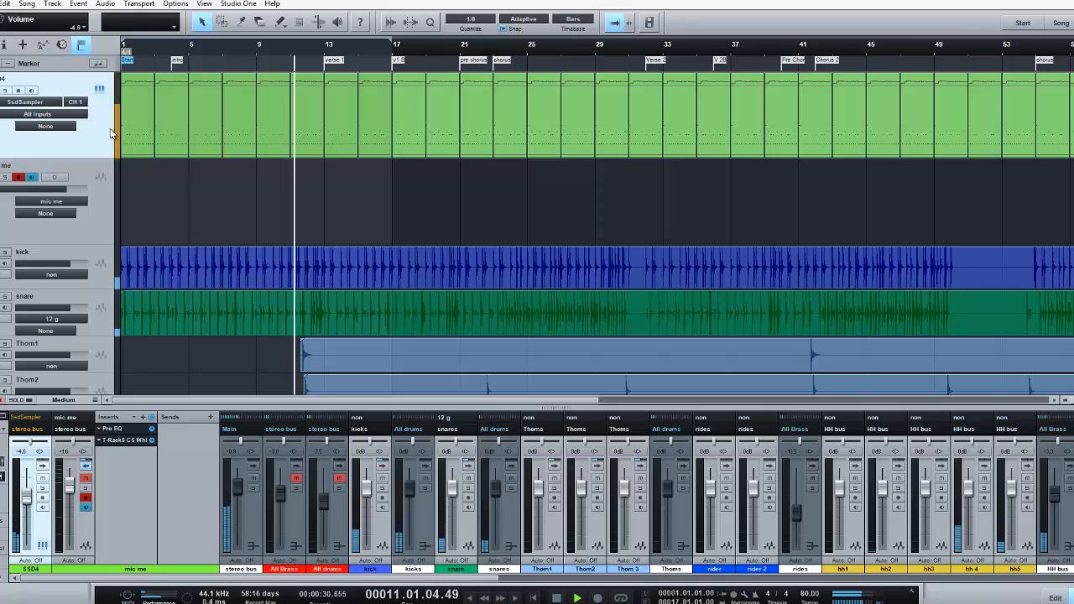
left_click(99, 89)
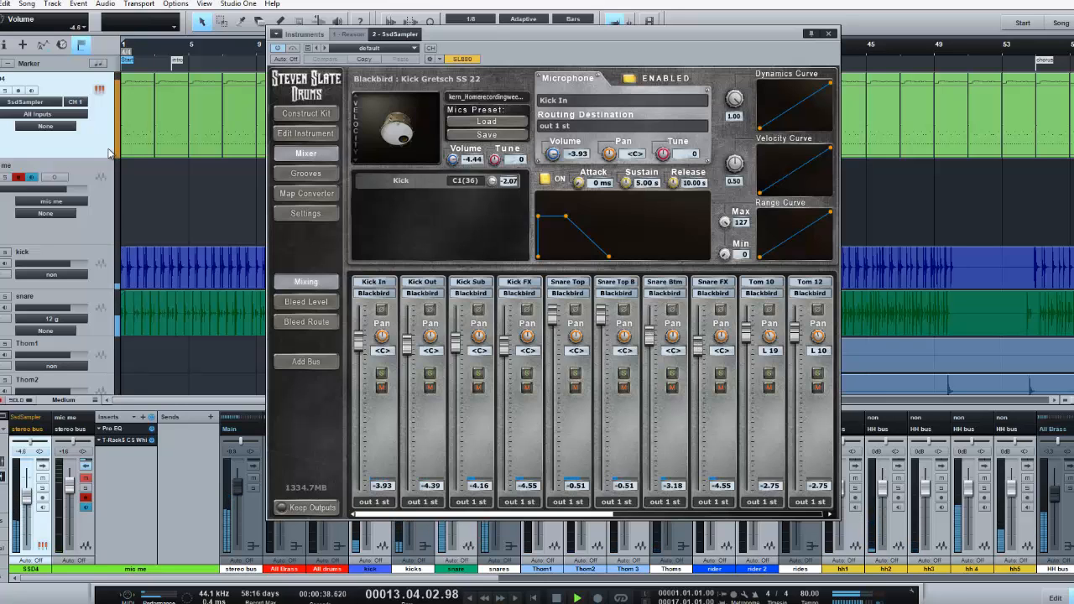
left_click(101, 90)
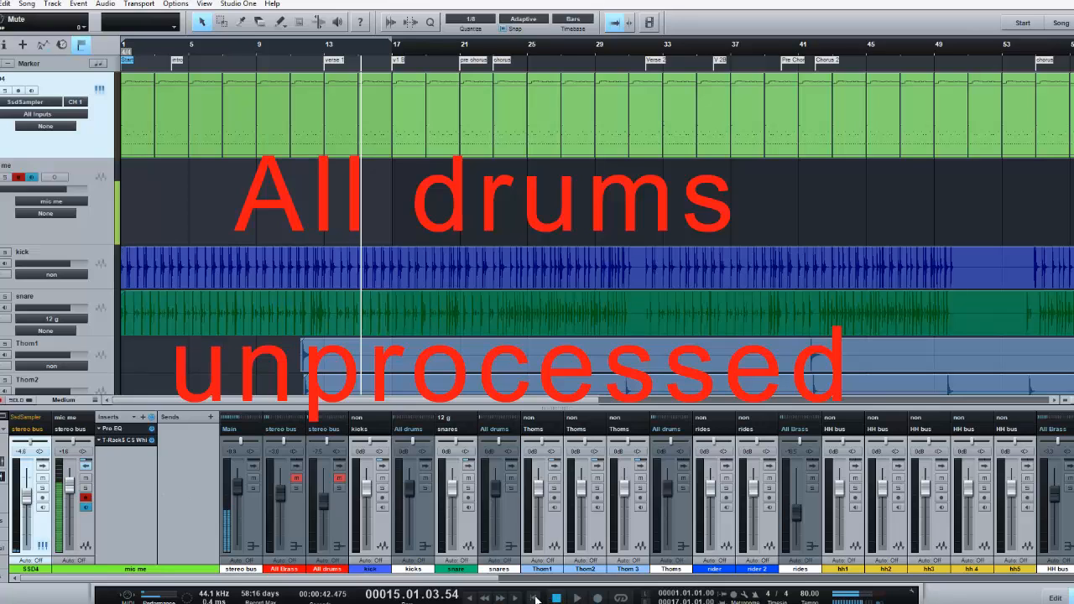
Return the playhead to the song start and unmute the All Brass and All drums buses
left_click(535, 597)
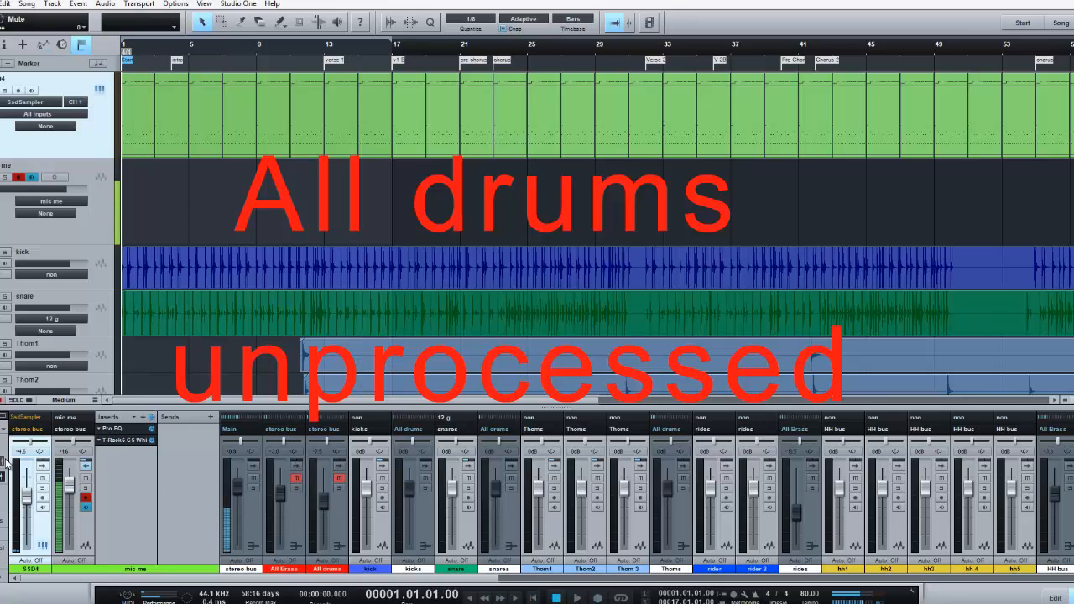
left_click(296, 479)
left_click(339, 486)
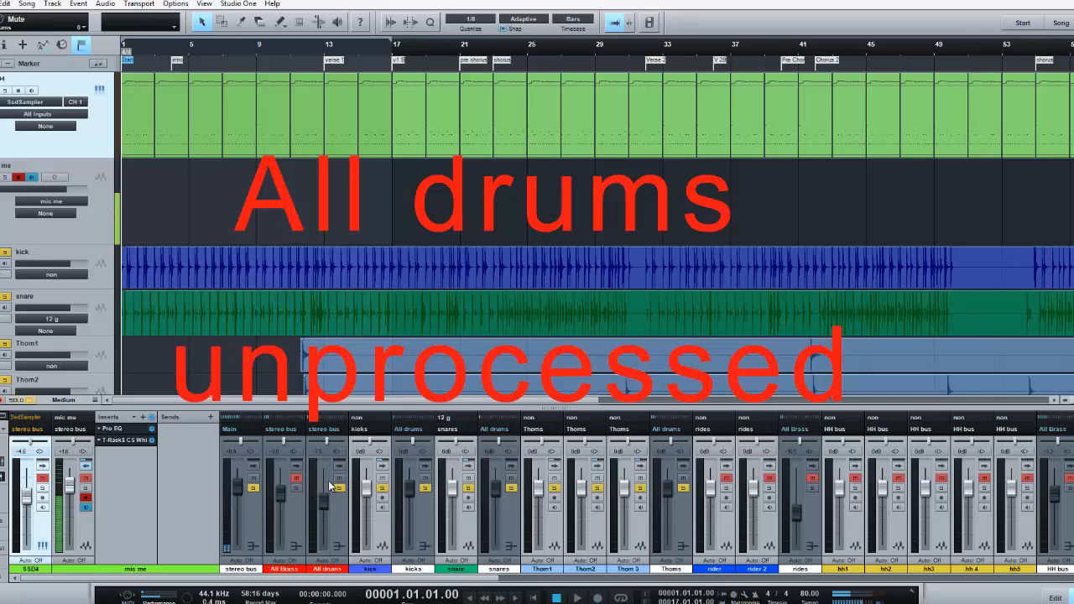
left_click(340, 487)
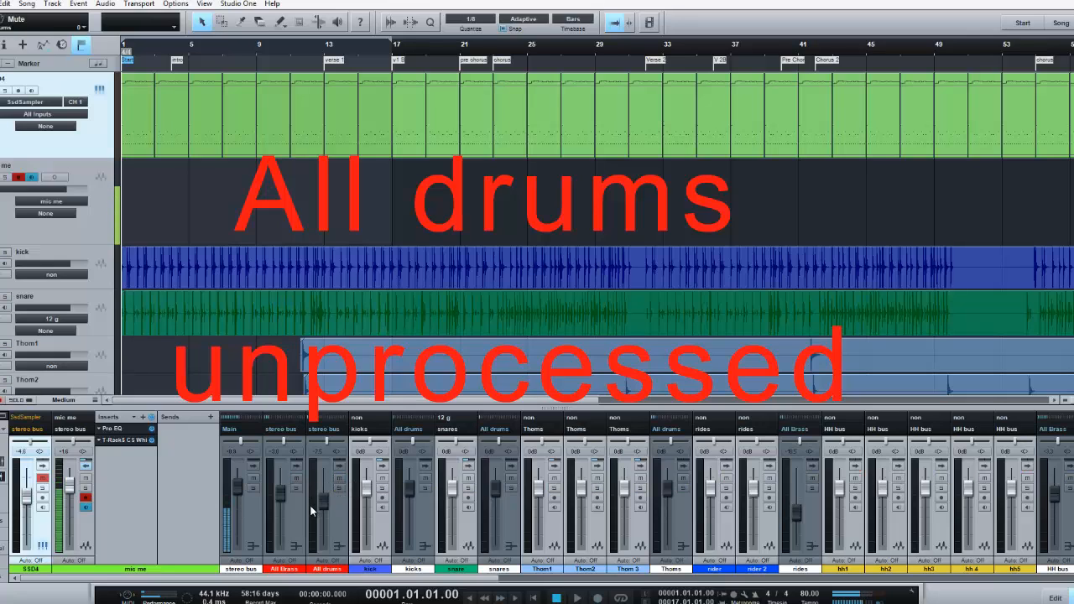
left_click(86, 489)
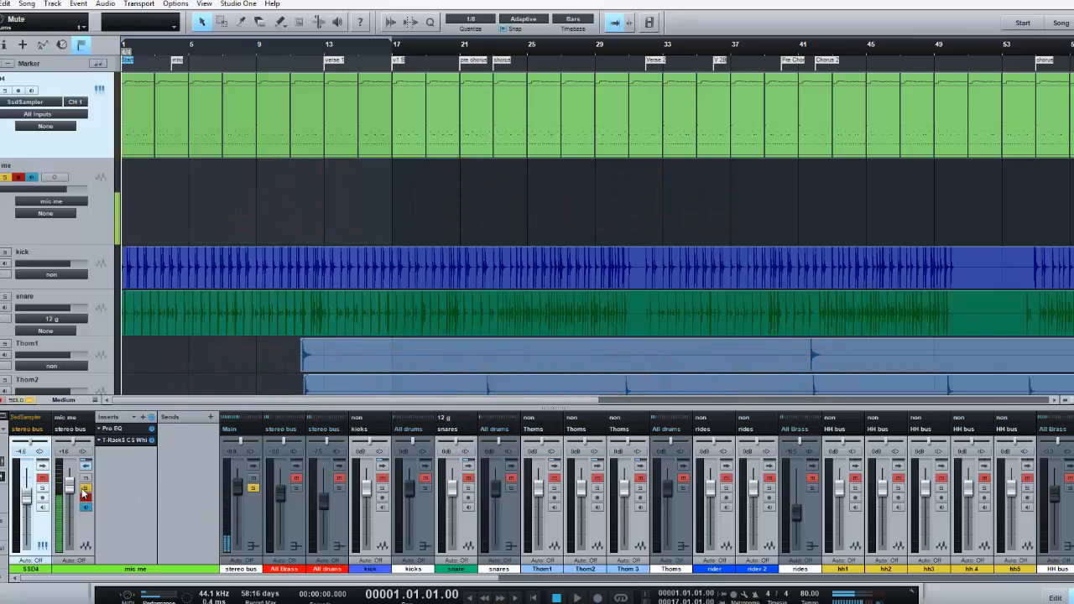
left_click(84, 491)
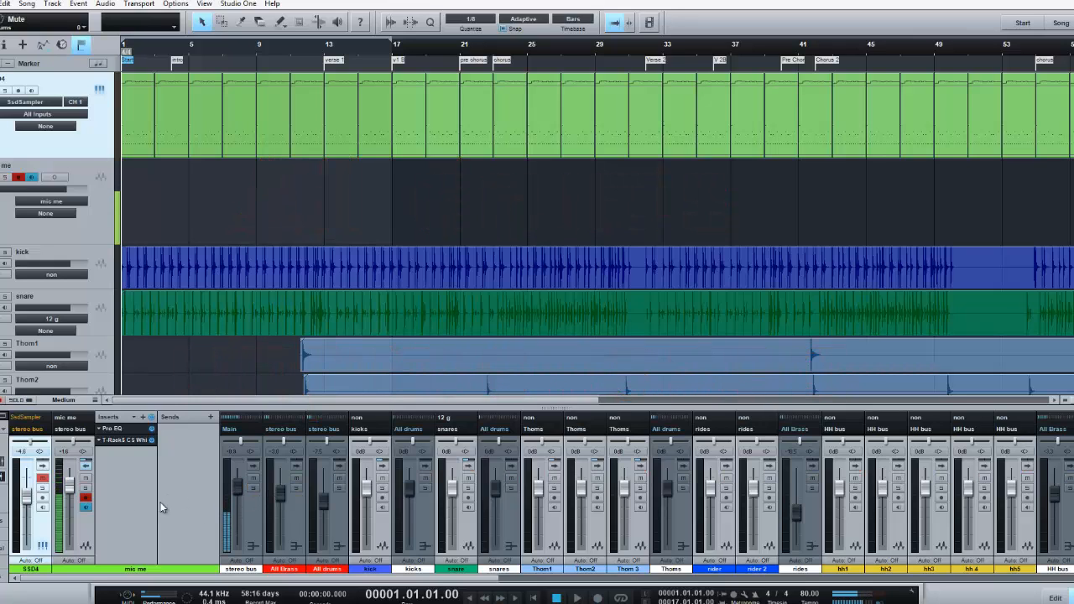
Solo the All Brass and All drums buses, play the first few bars from the song start, and clear all solos
left_click(297, 487)
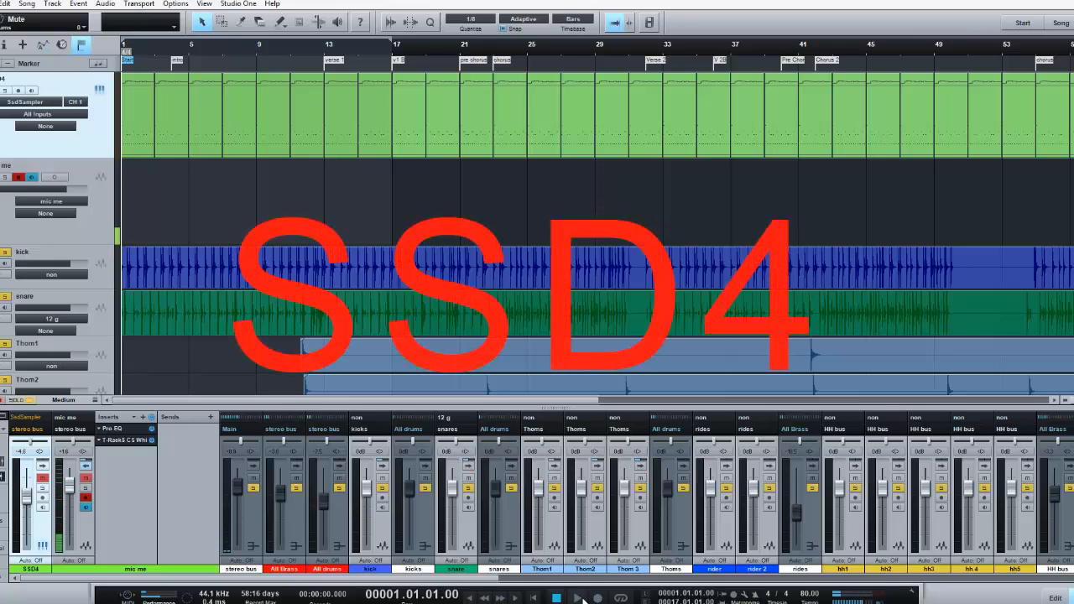
left_click(579, 599)
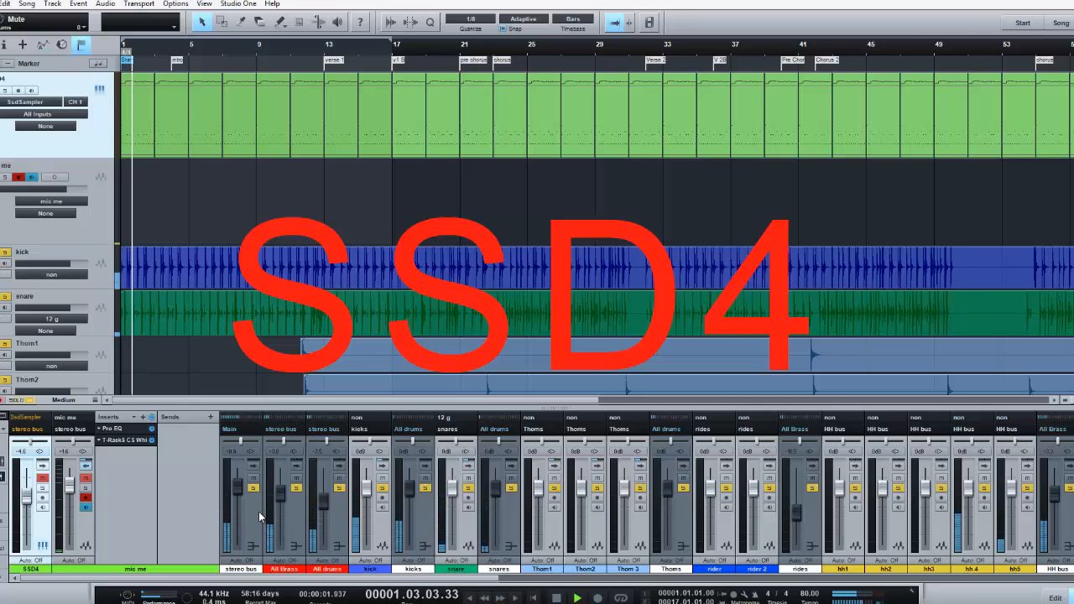
left_click(556, 598)
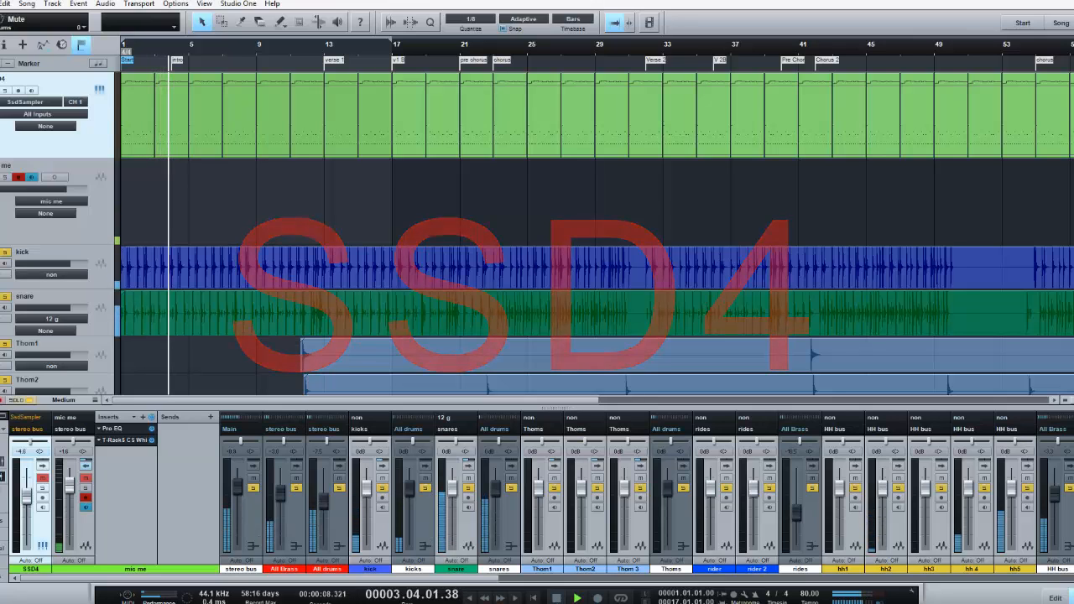
left_click(31, 400)
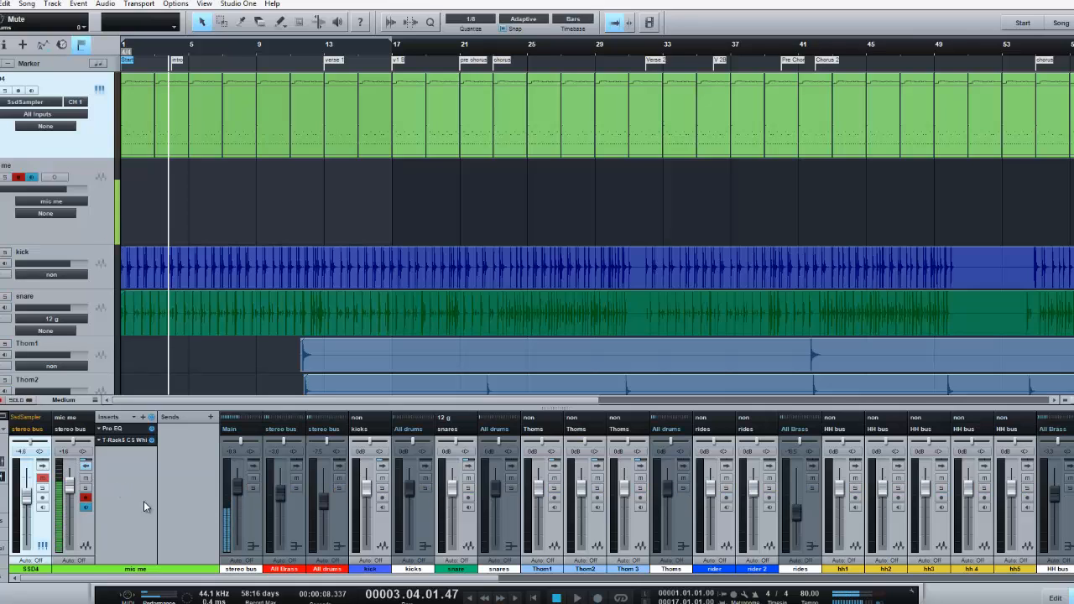
Solo the SSD4 channel, play the first few bars from the song start for comparison, and clear the solo
key("comma")
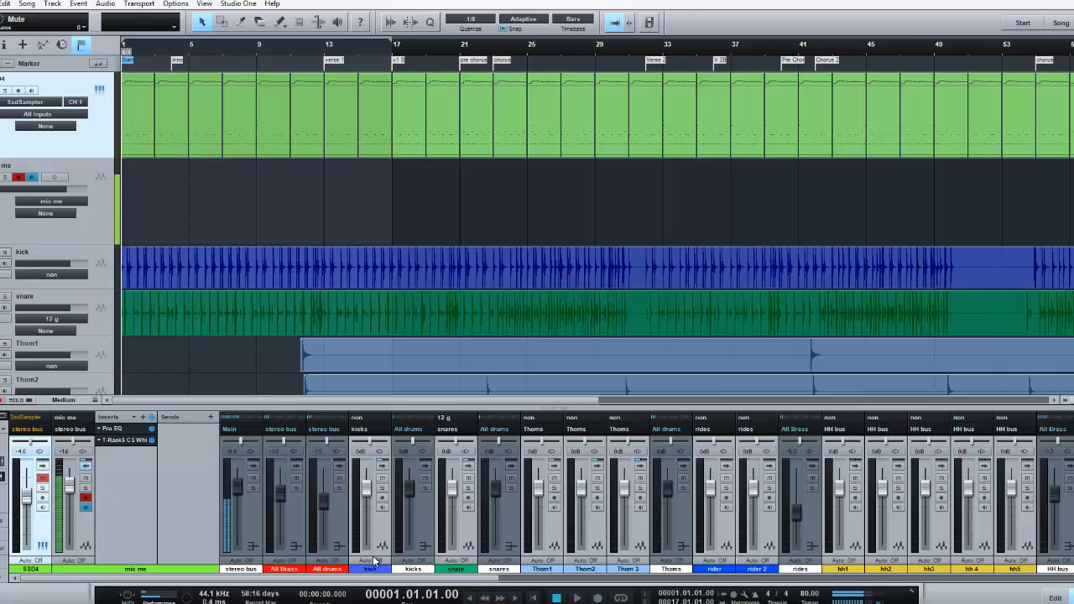
left_click(43, 487)
left_click(578, 598)
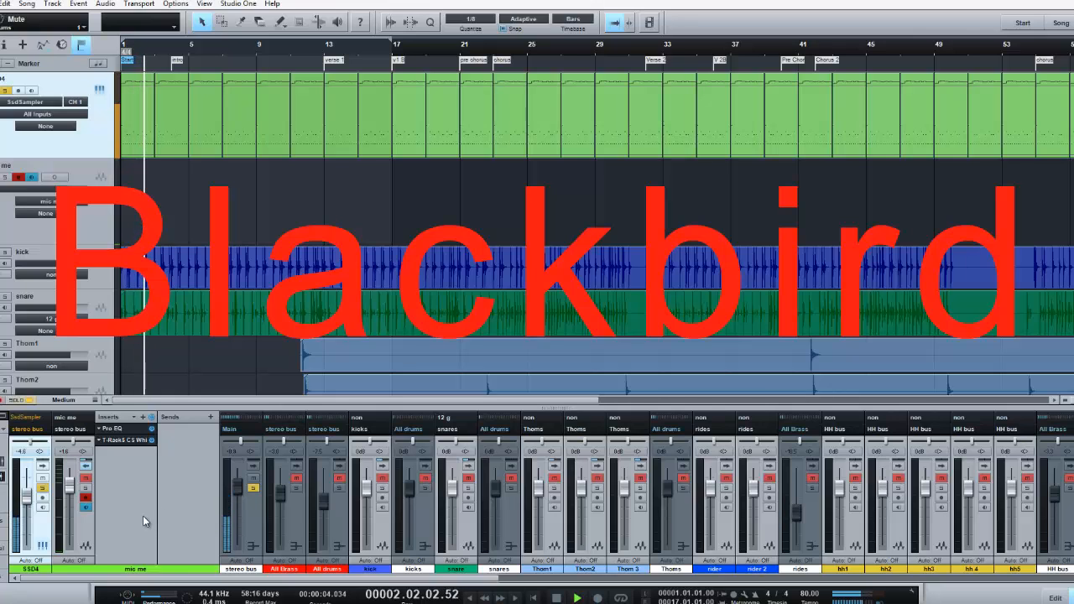
left_click(556, 598)
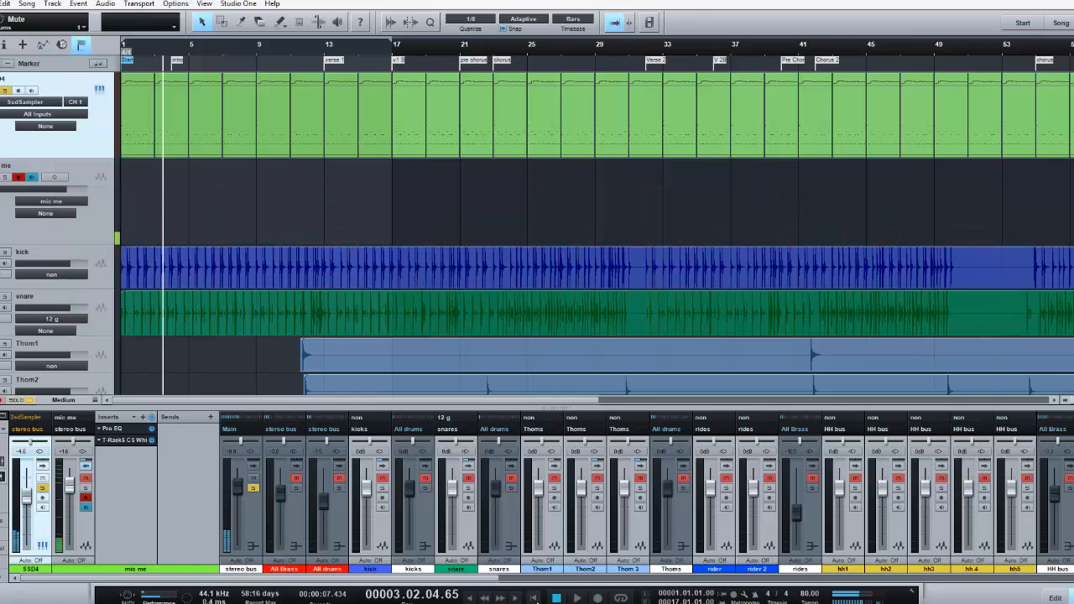
left_click(534, 598)
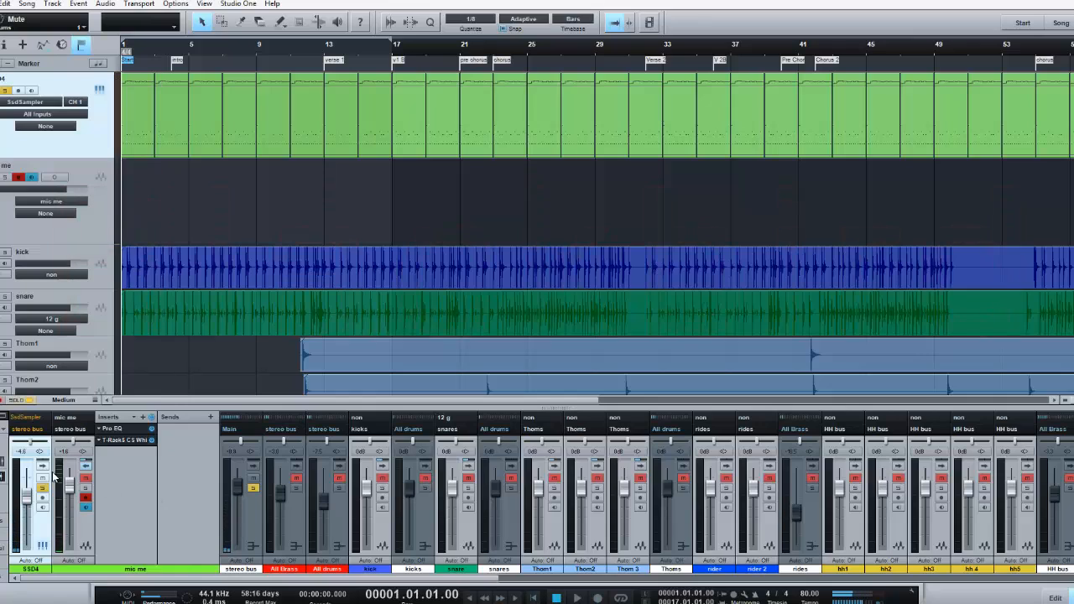
left_click(28, 402)
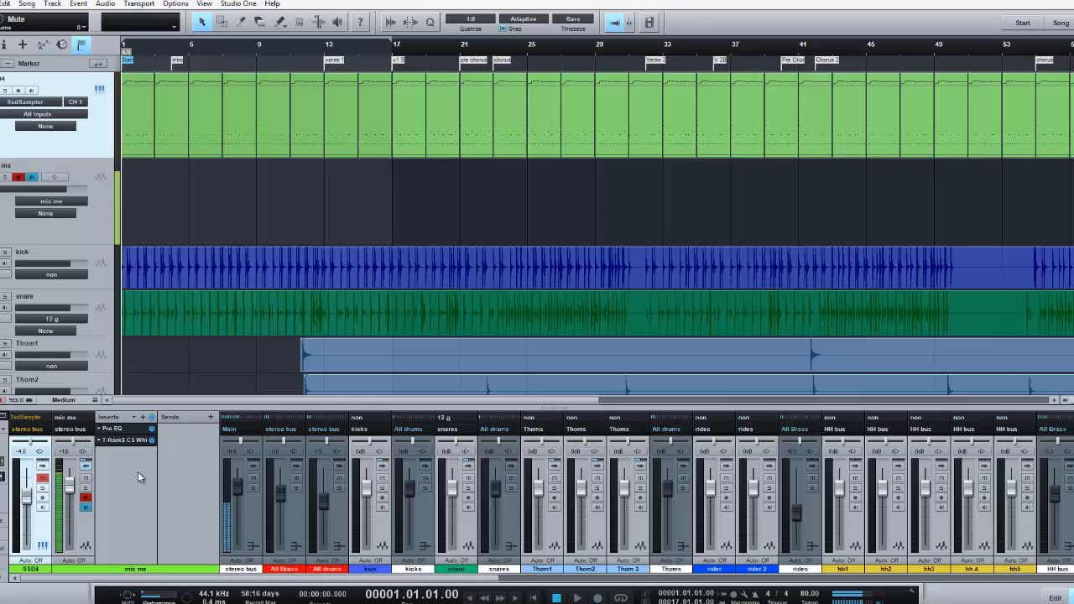
left_click(87, 472)
left_click(77, 524)
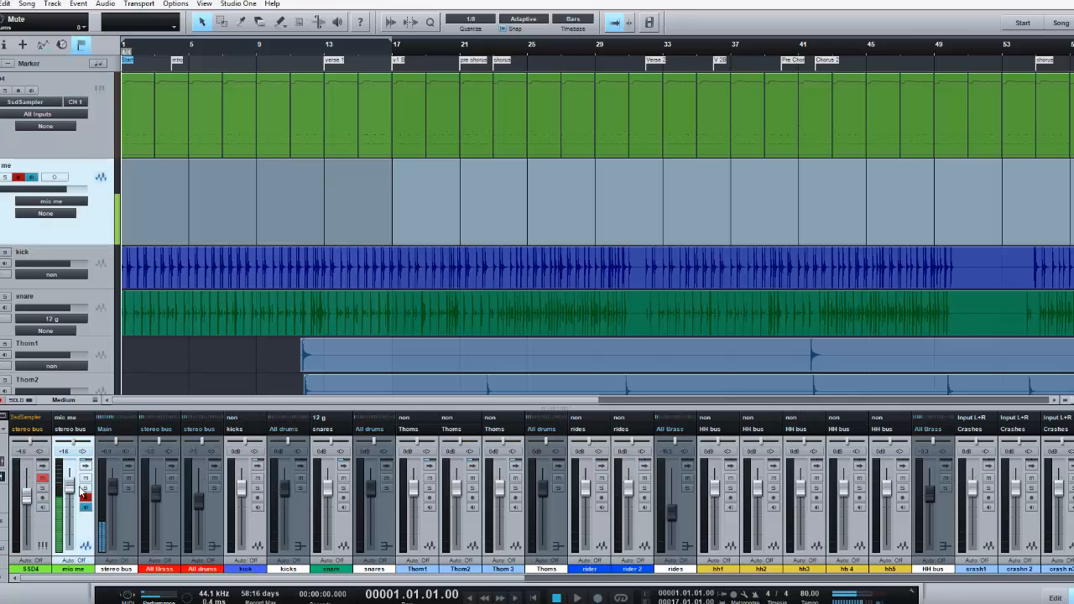
left_click(88, 472)
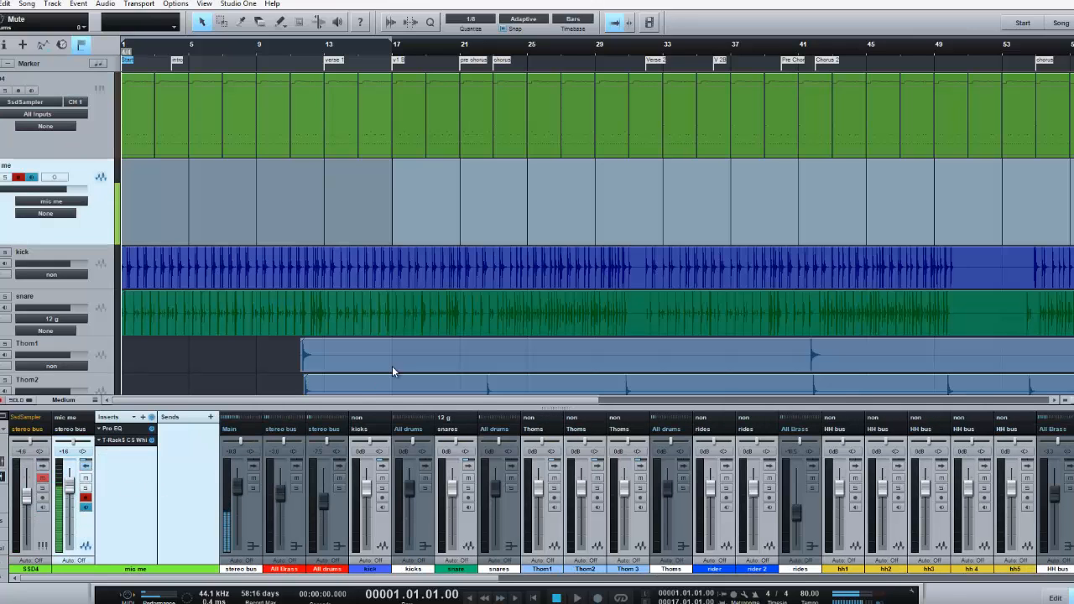
Reopen the Steven Slate Drums sampler and display its Construct Kit page
left_click(101, 89)
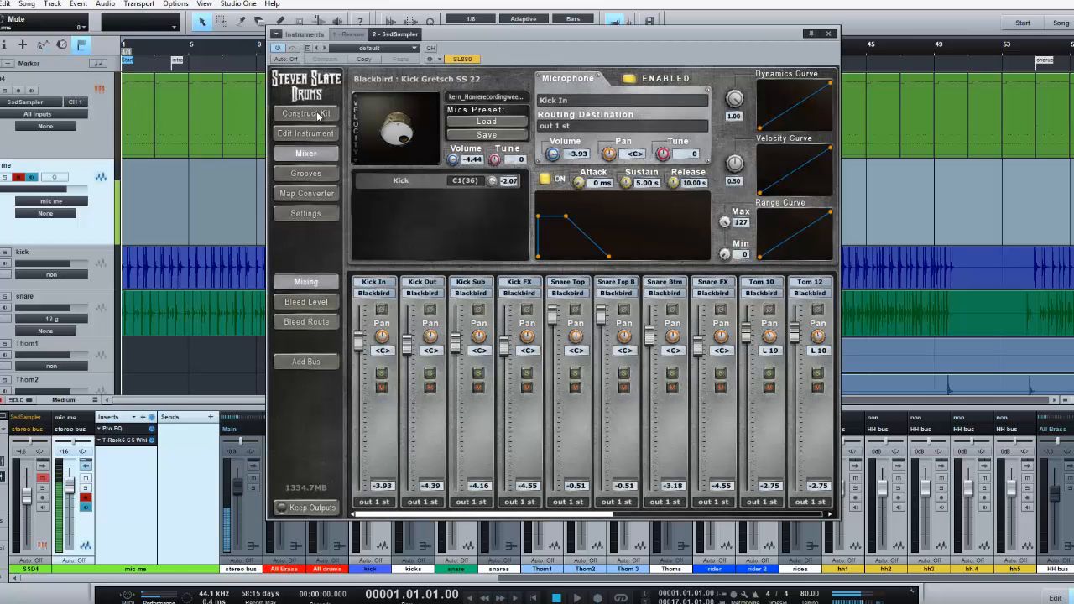
left_click(315, 116)
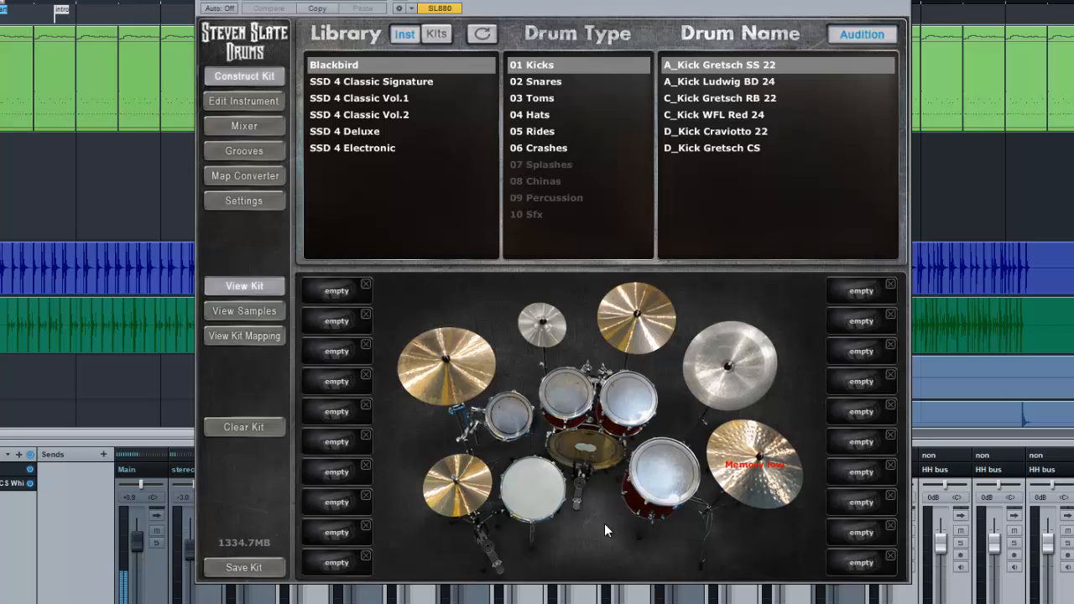
Save the session and audition all six Blackbird kicks from A_Kick Gretsch SS 22 to D_Kick Gretsch CS, ending again on the first
key("ctrl+s")
left_click(695, 66)
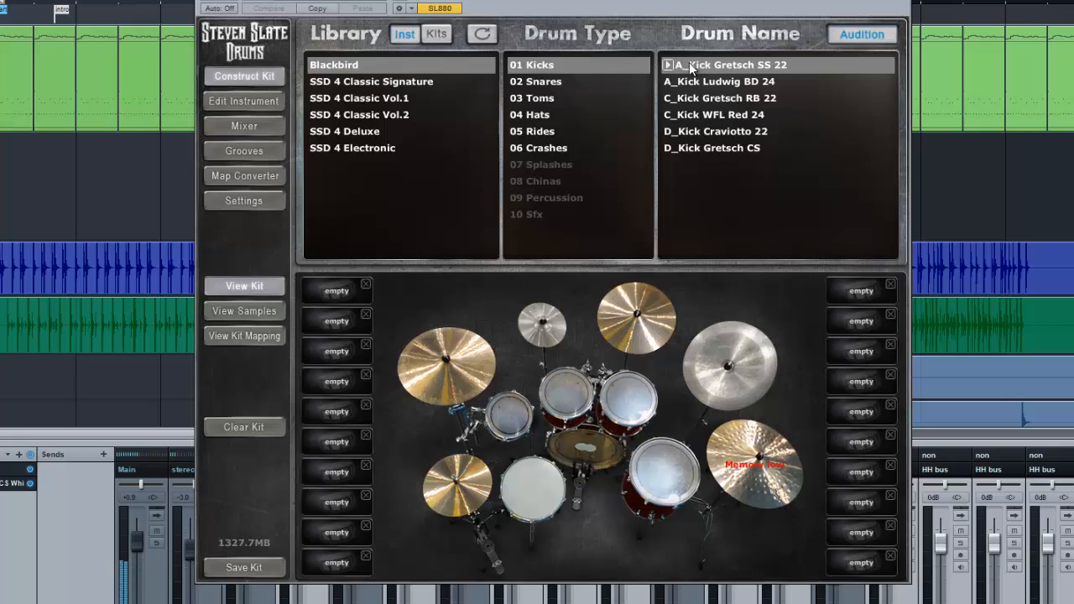
left_click(686, 82)
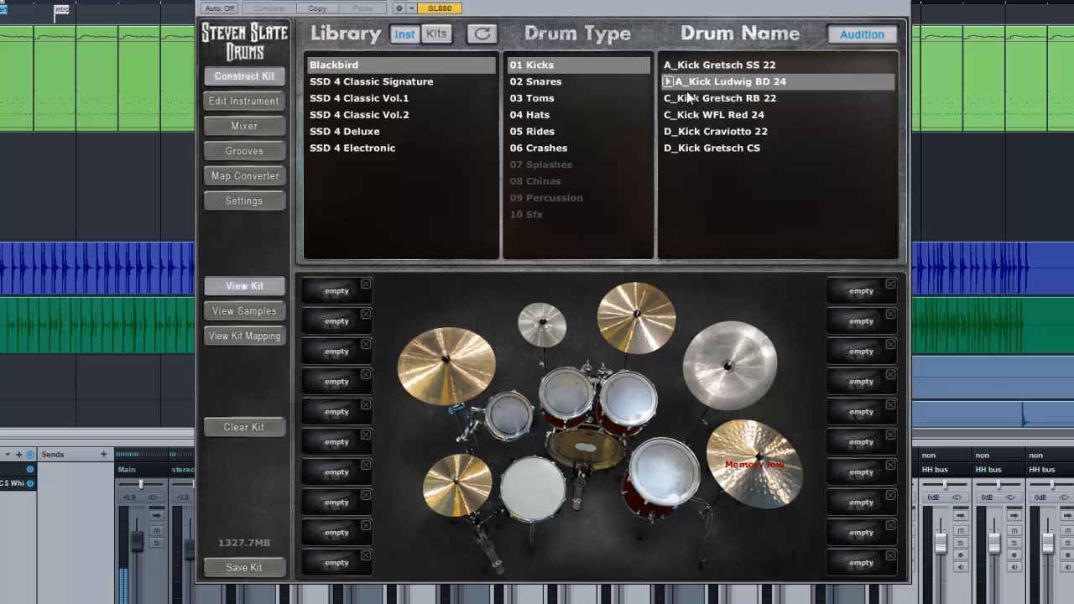
left_click(691, 99)
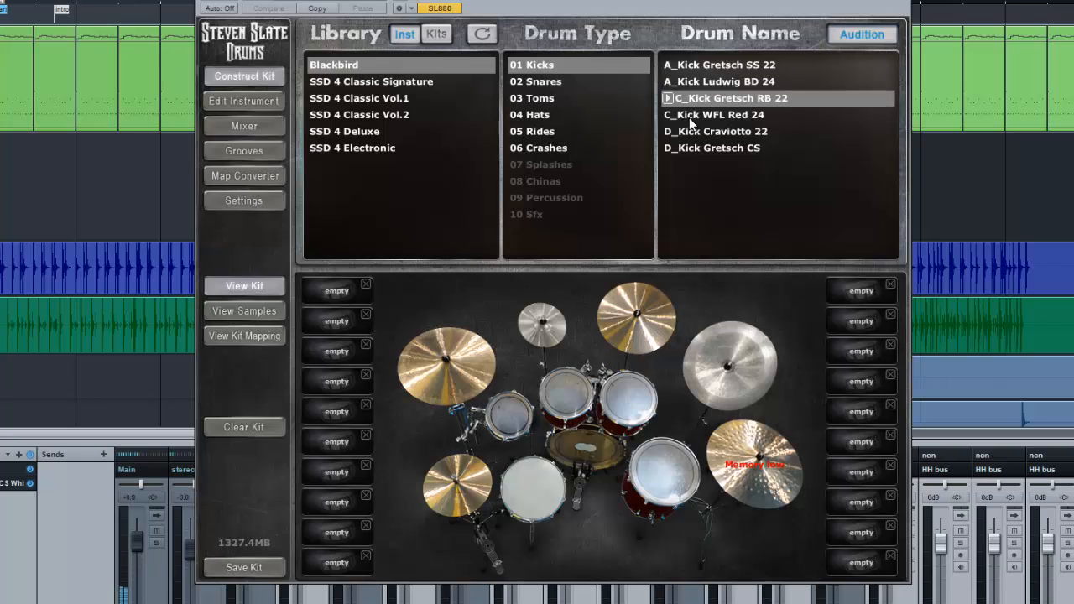
left_click(689, 116)
left_click(687, 131)
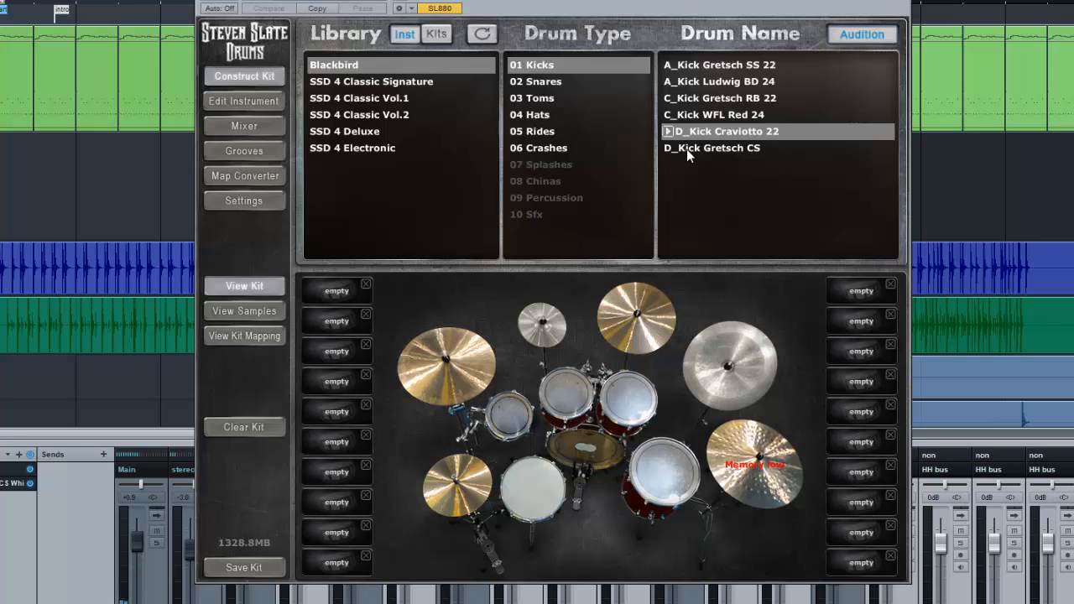
left_click(687, 149)
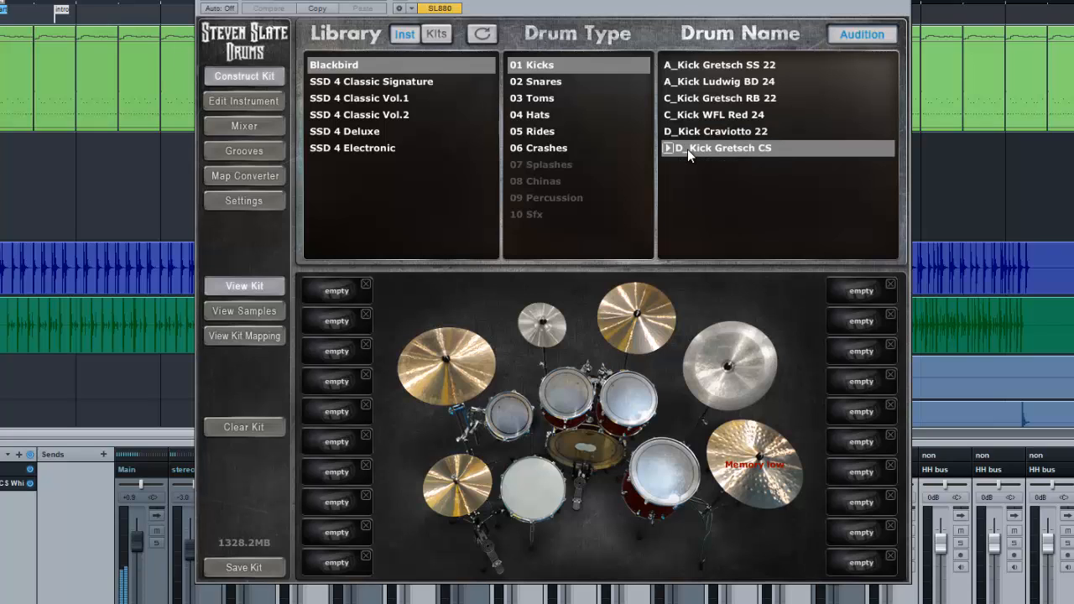
left_click(697, 66)
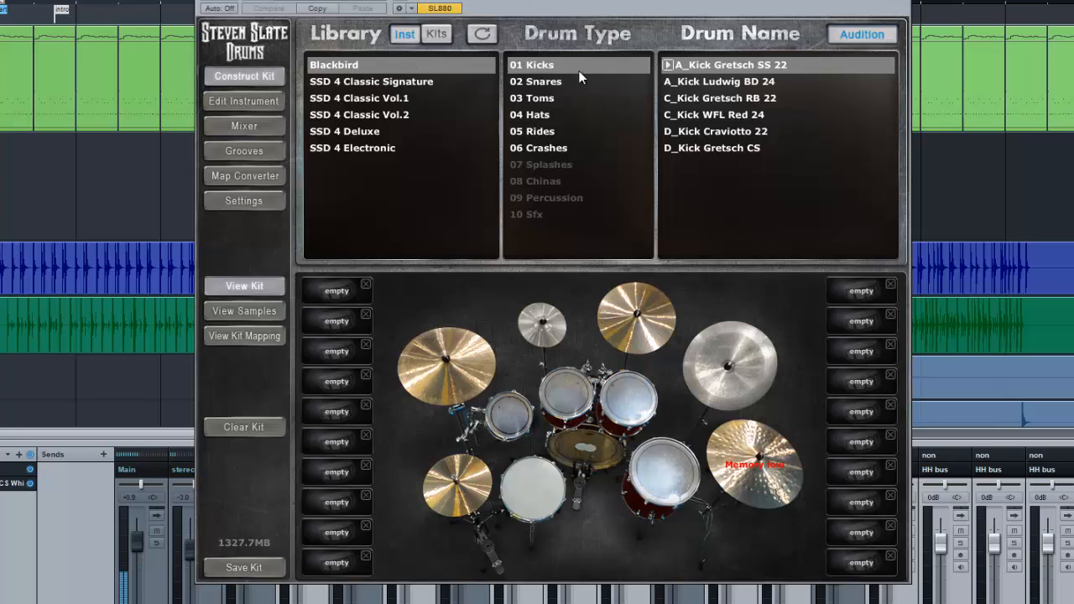
View the Blackbird Presets kit list, then return to the individual kicks and audition A_Kick Ludwig BD 24 and the kit's kick drum
left_click(435, 33)
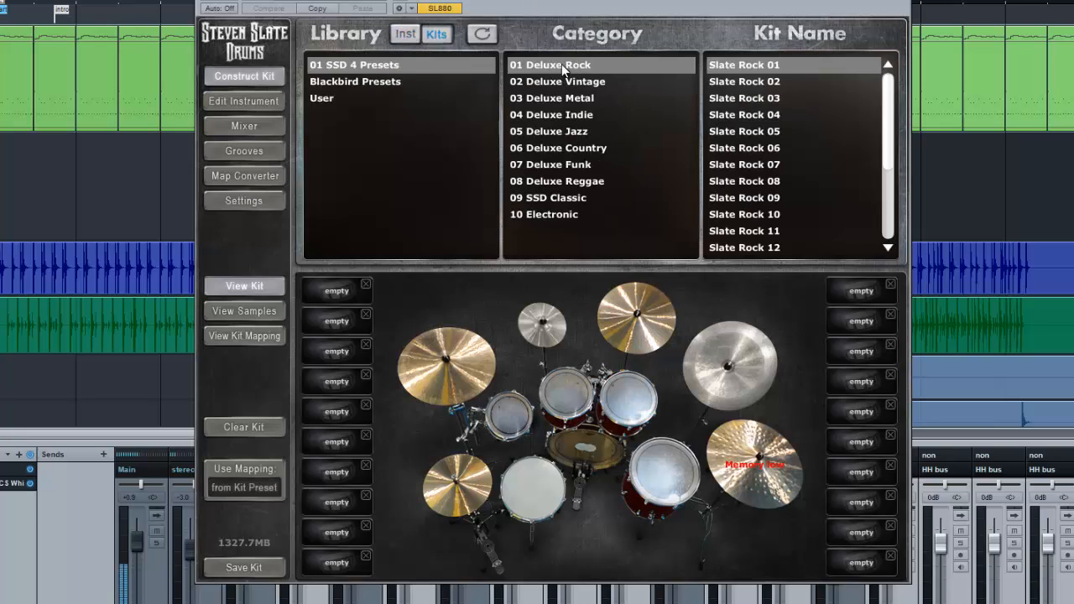
left_click(374, 82)
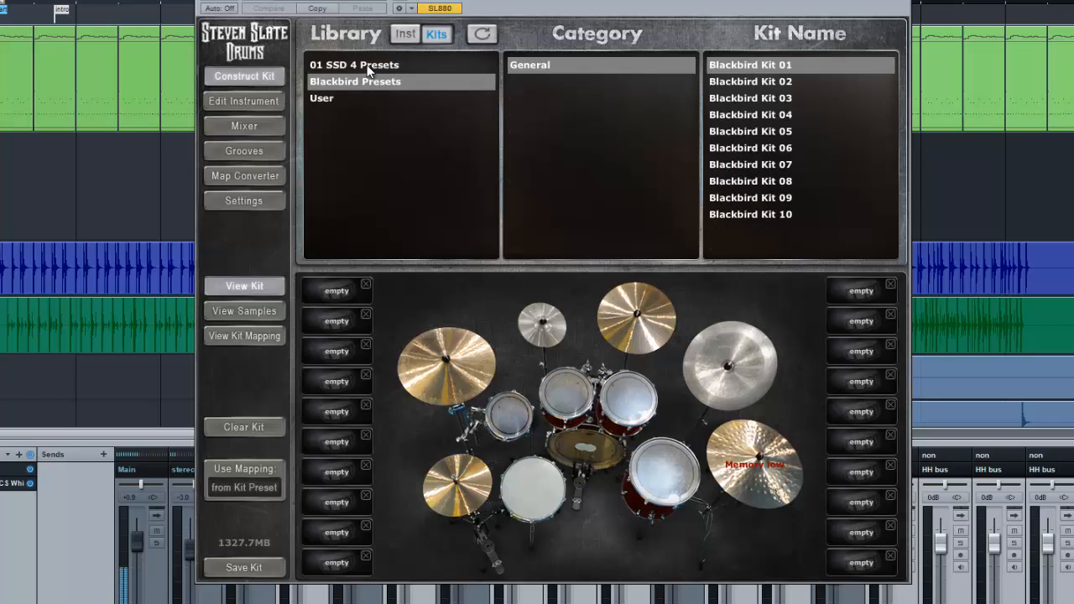
left_click(407, 33)
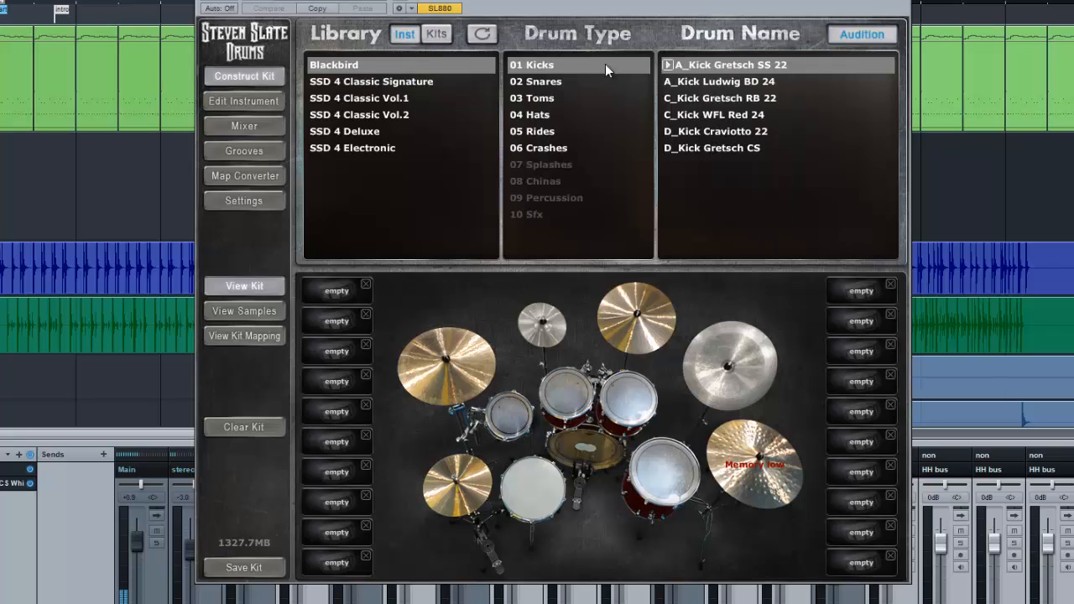
left_click(680, 80)
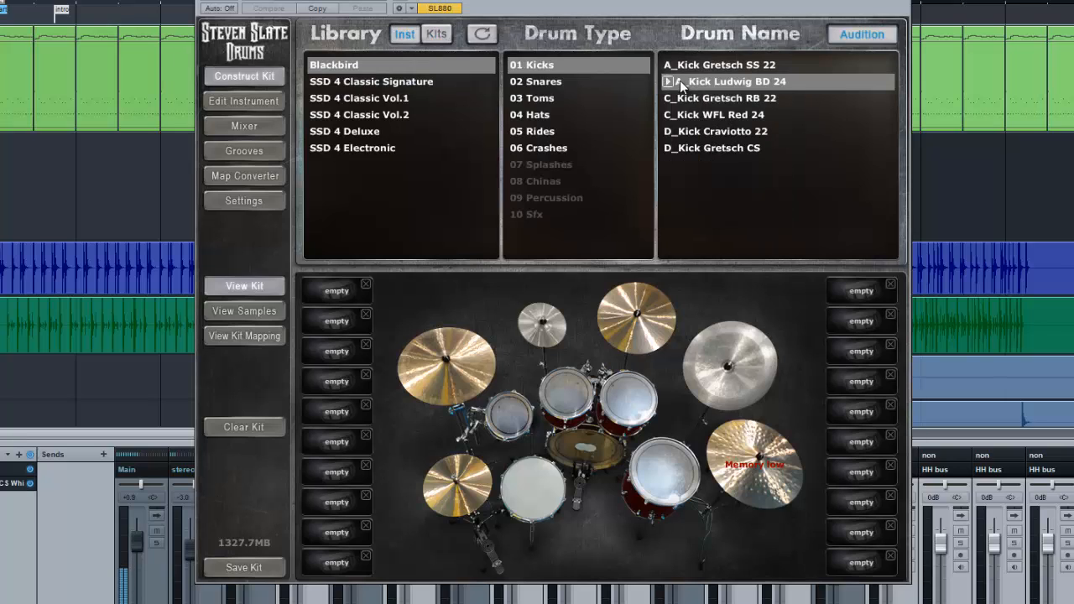
left_click(591, 442)
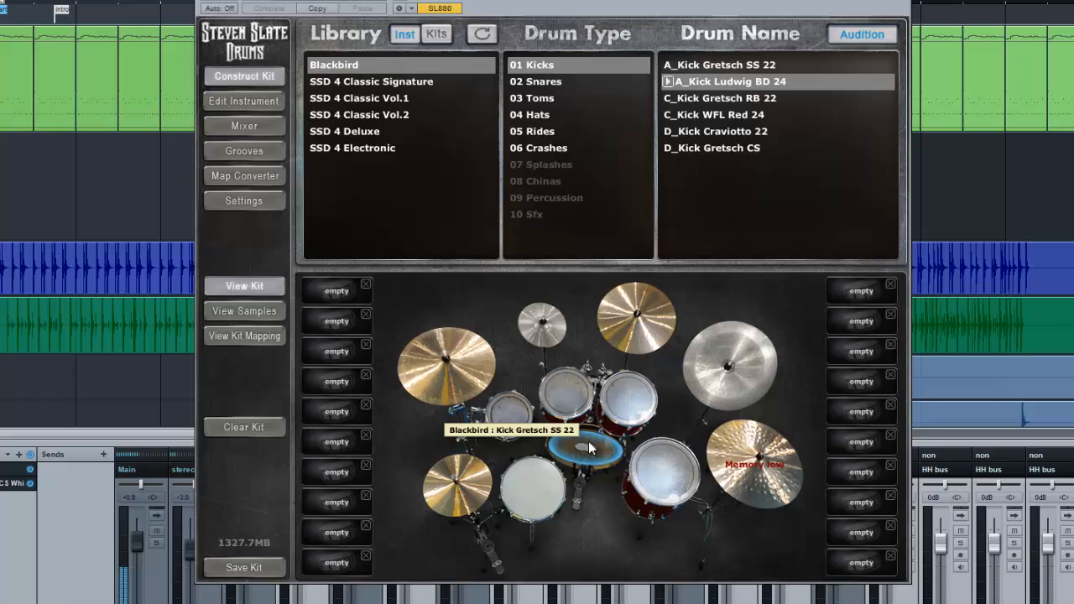
Audition the Blackbird snares one after another from A_Snare Brady Ply 8 to D_Snare Pearl Exotic 5
left_click(543, 83)
left_click(693, 67)
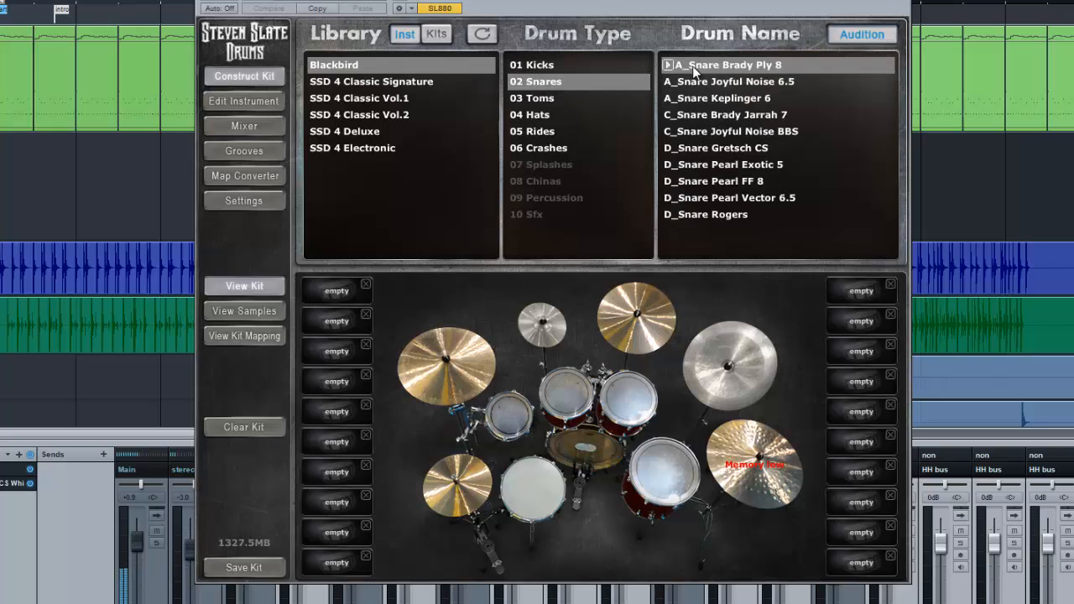
left_click(690, 83)
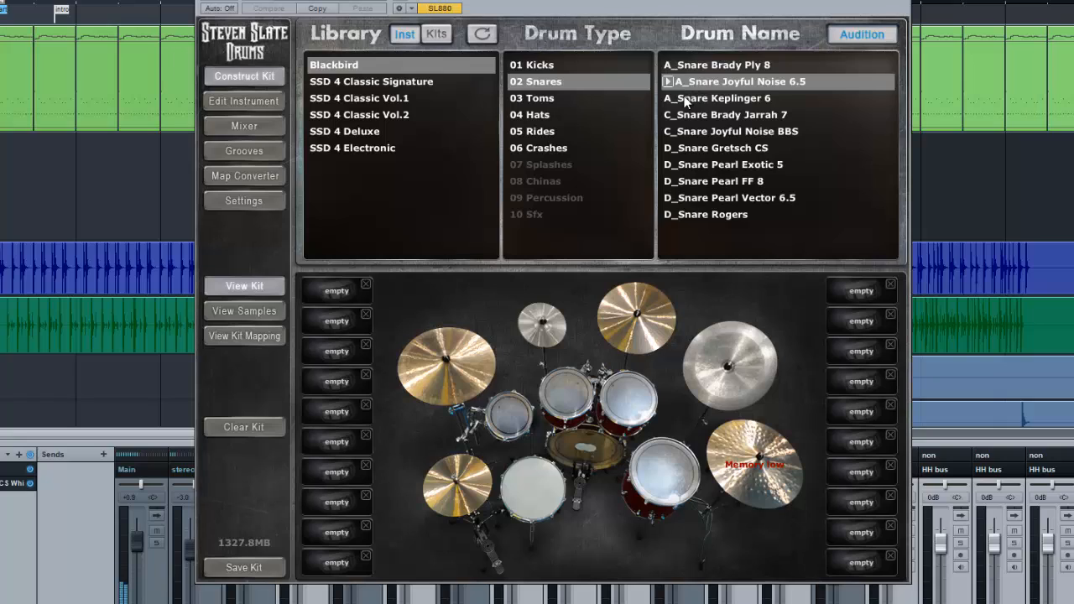
left_click(686, 100)
left_click(681, 117)
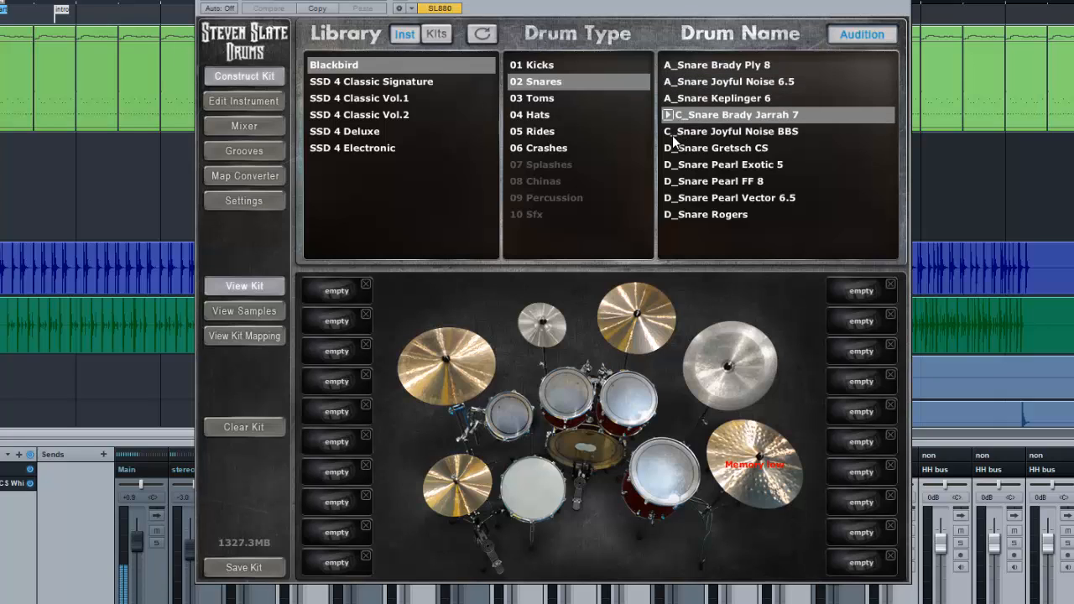
left_click(676, 134)
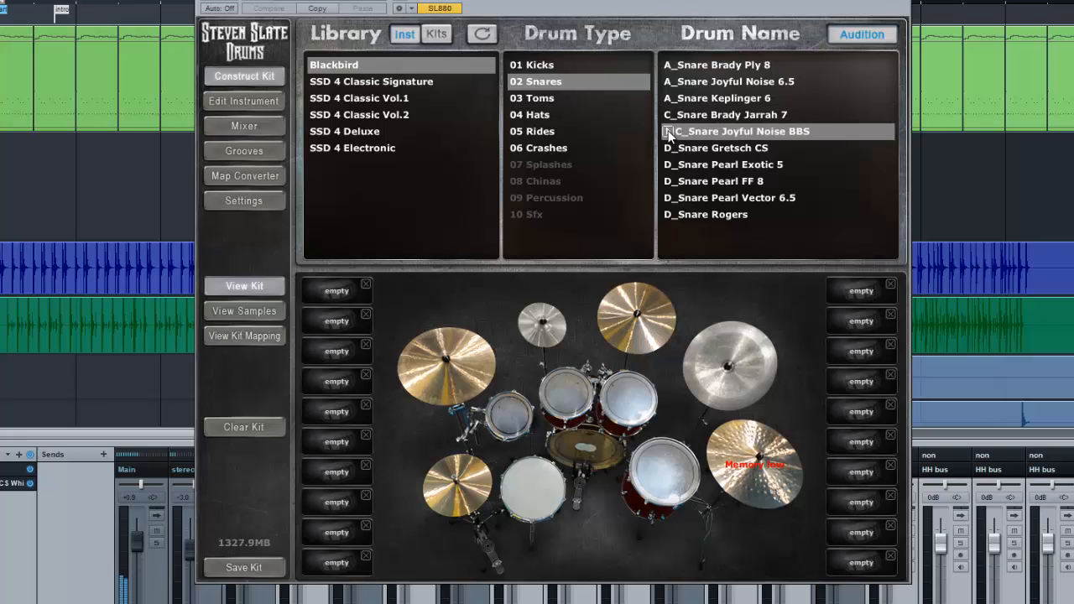
left_click(670, 149)
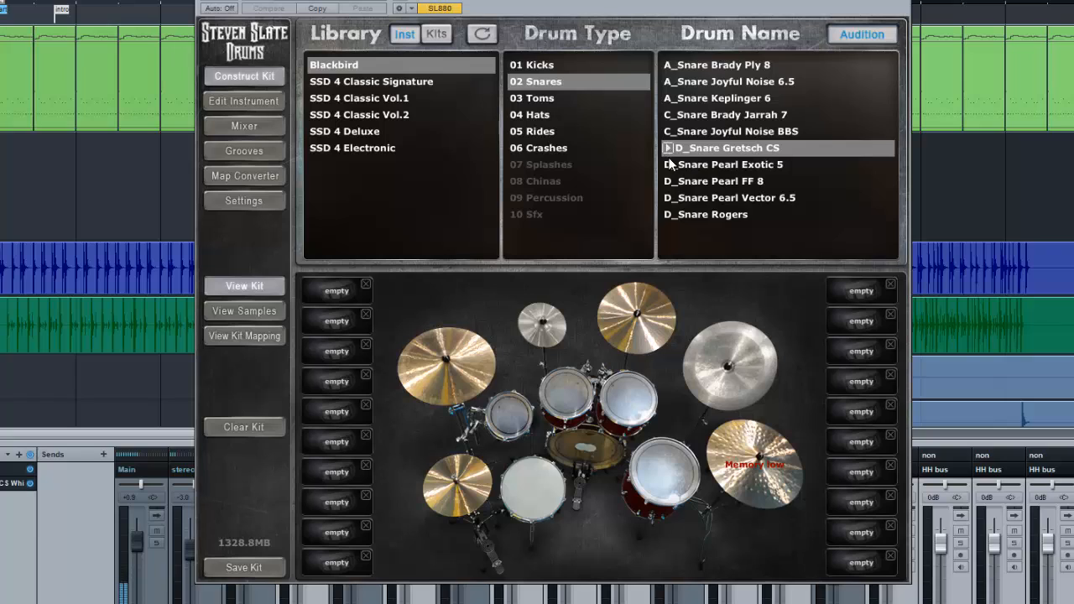
left_click(669, 165)
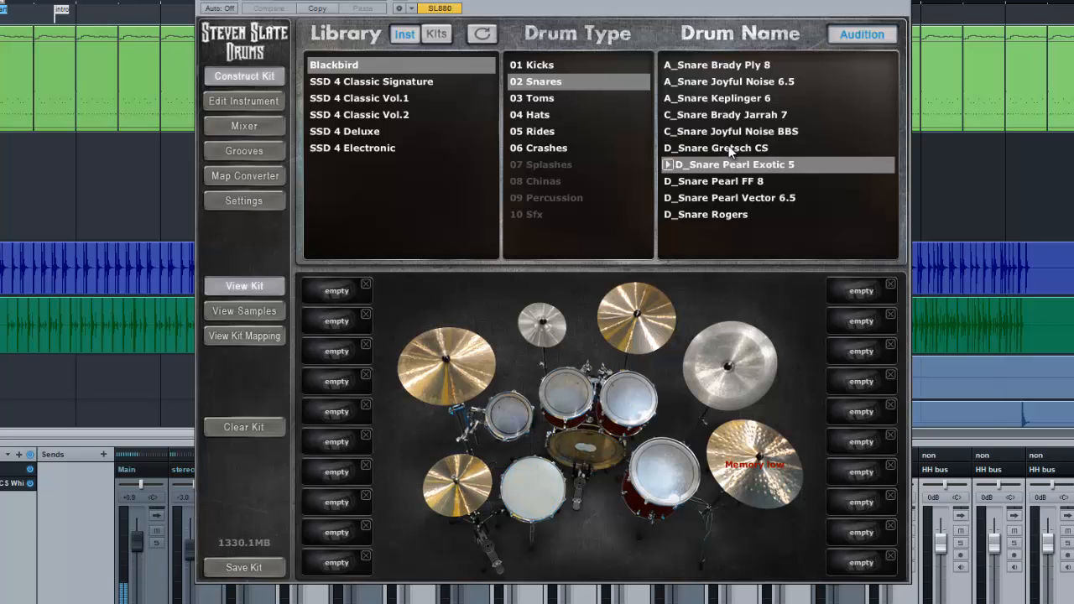
View the Blackbird kit presets once more, return to the individual instruments, and open the sampler's Mixer page
left_click(437, 33)
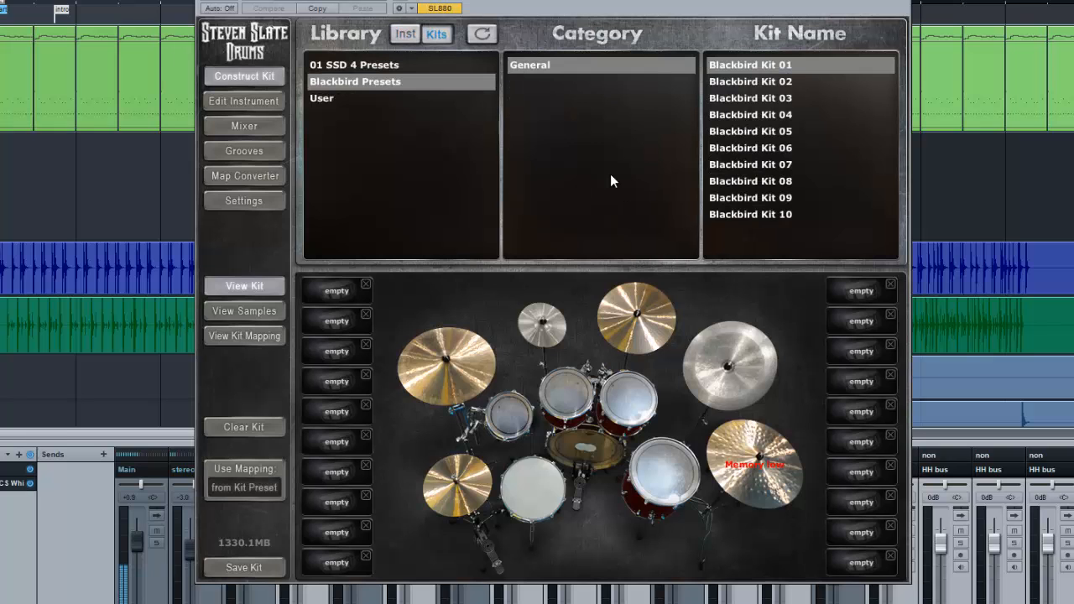
left_click(405, 33)
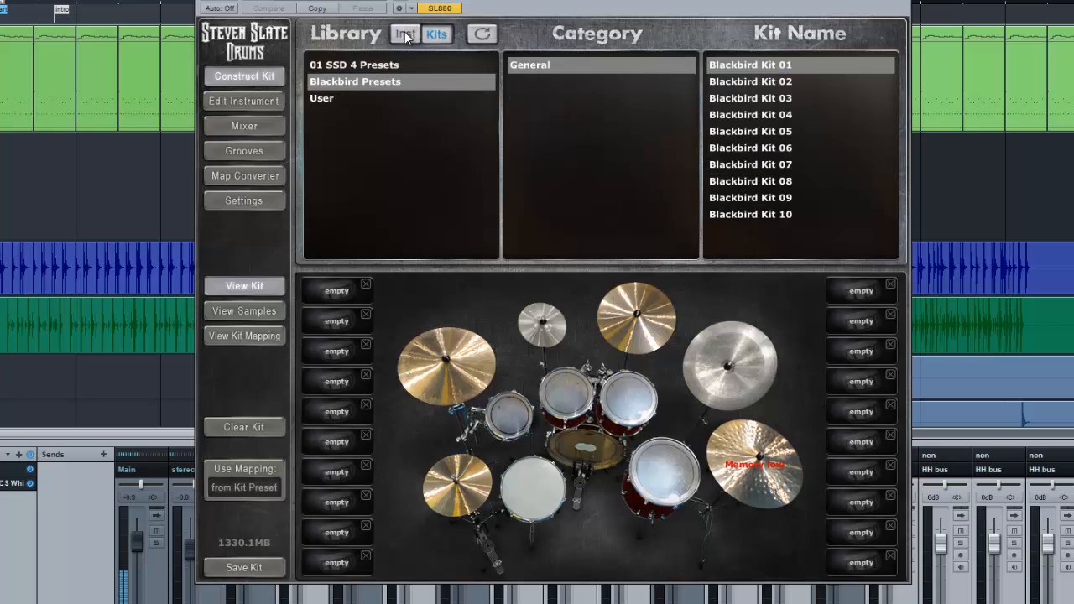
left_click(244, 126)
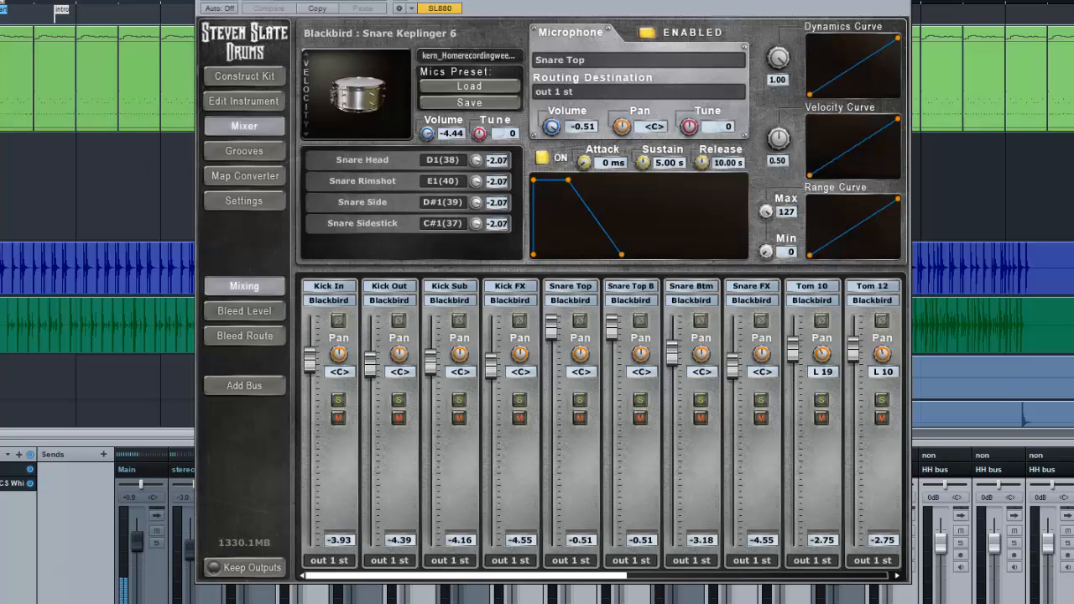
Solo the SSD4 channel, look over the sampler's mixer channels from Kick In to FX, and audition the Snare Keplinger 6
key("s")
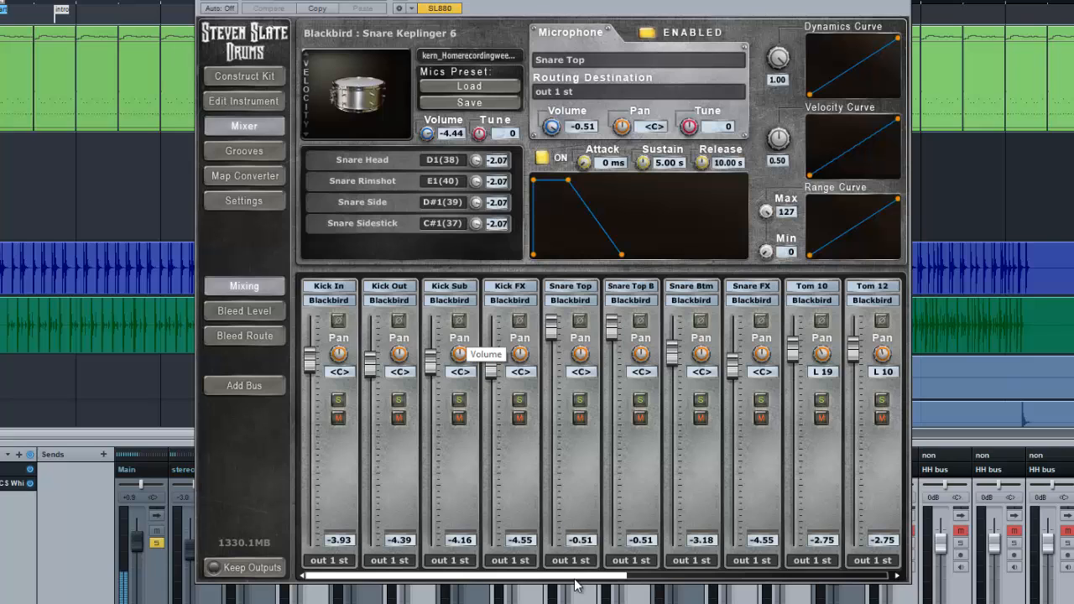
left_click_drag(579, 577, 849, 585)
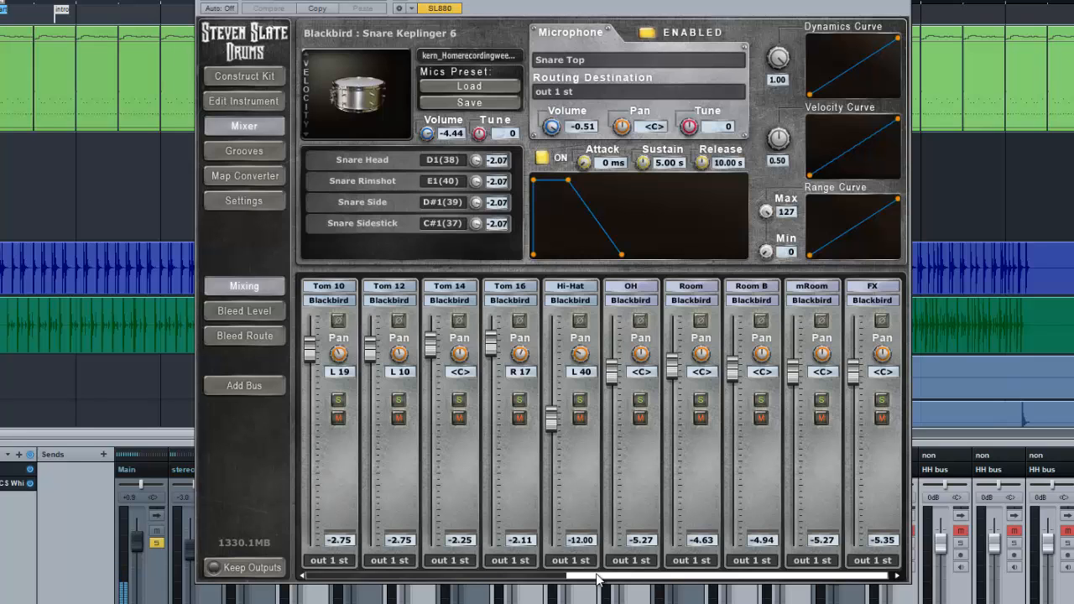
left_click_drag(577, 579, 455, 580)
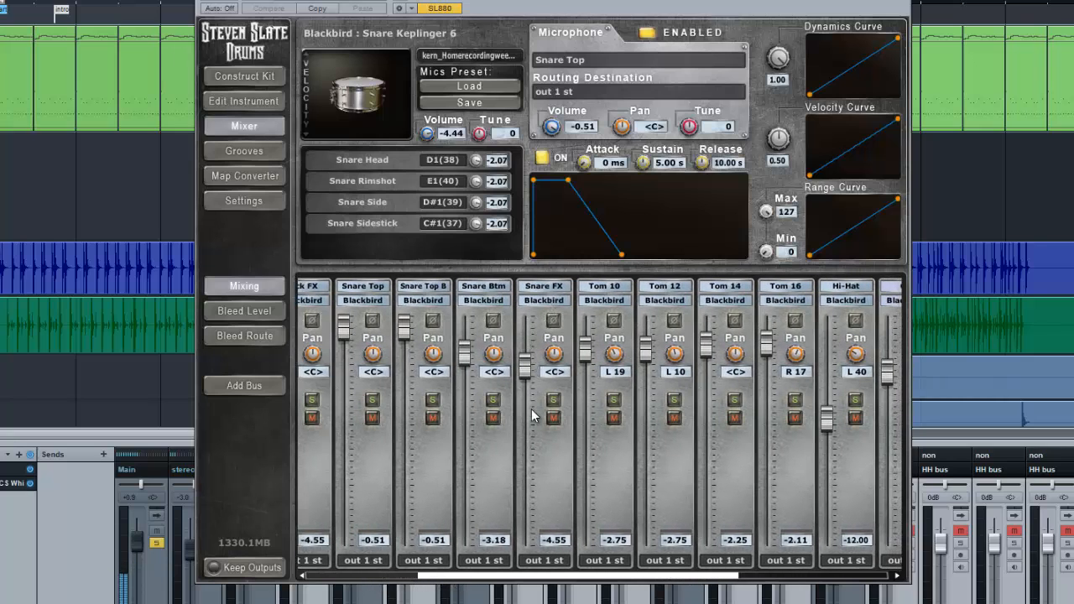
left_click_drag(574, 579, 742, 579)
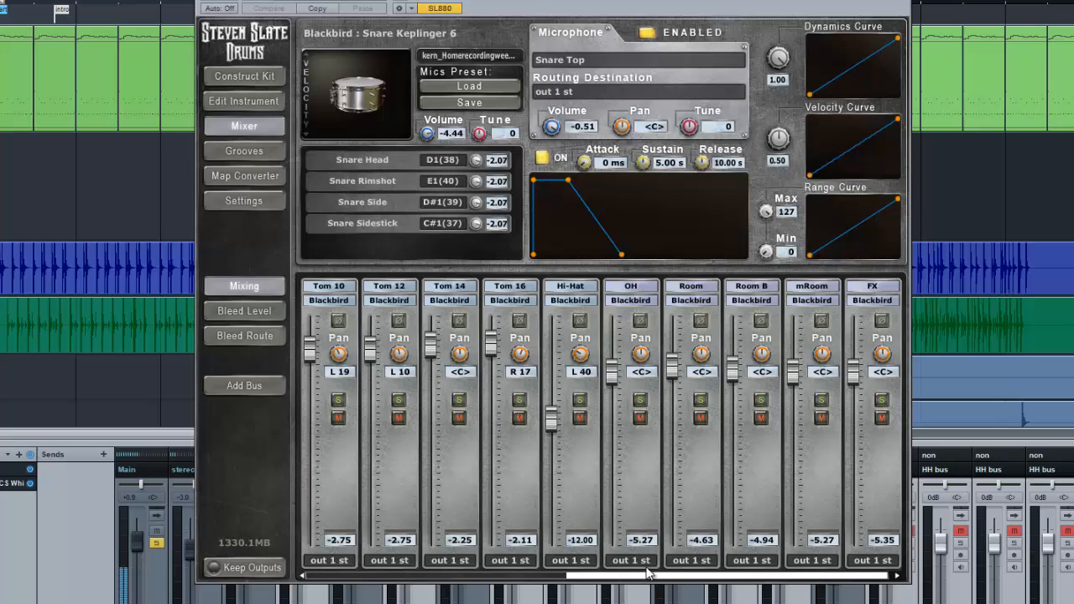
left_click_drag(647, 577, 338, 579)
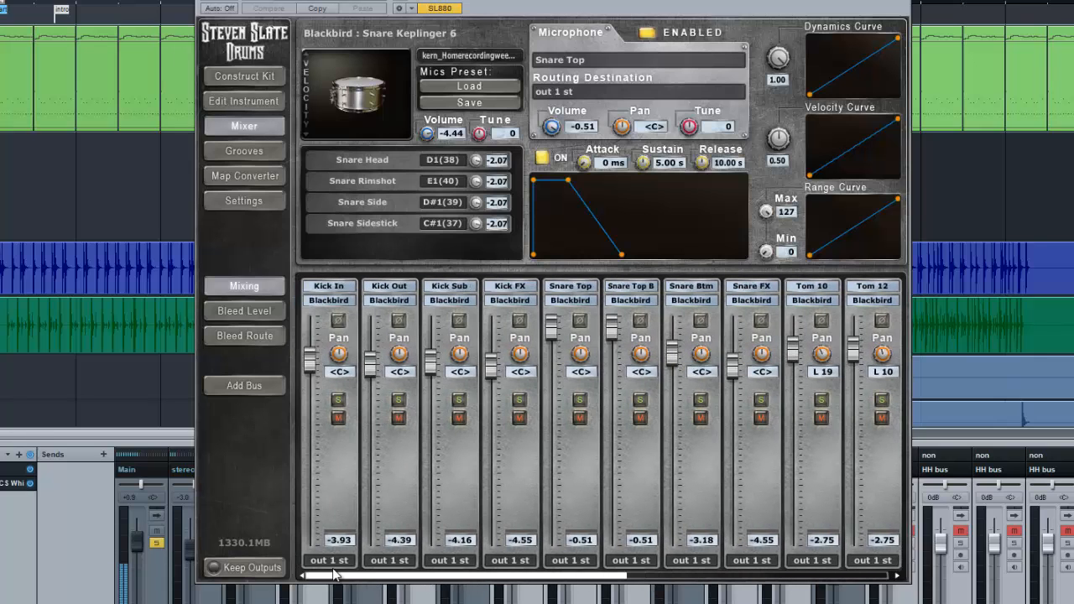
left_click(346, 100)
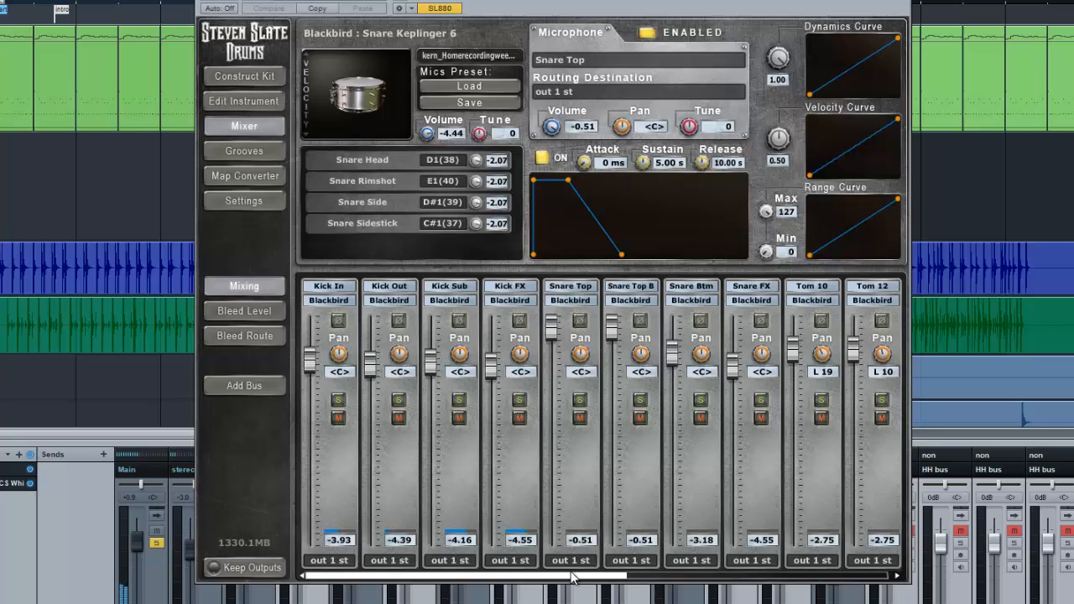
During playback, lower the FX channel's volume to -39.69, briefly solo the channel, and raise its volume to -2.75
left_click_drag(616, 575, 880, 577)
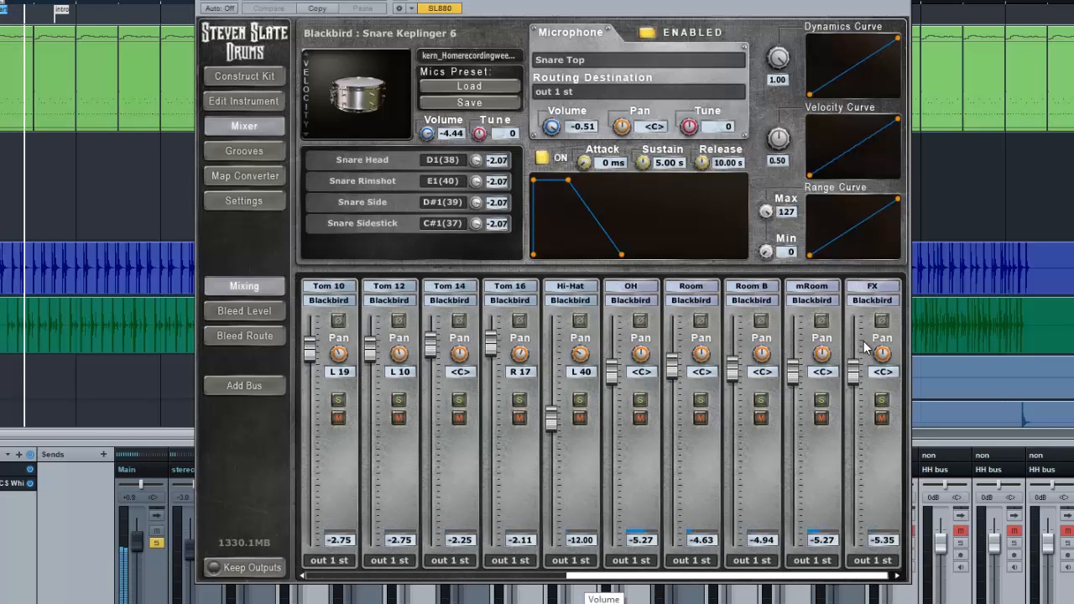
left_click_drag(853, 373, 853, 514)
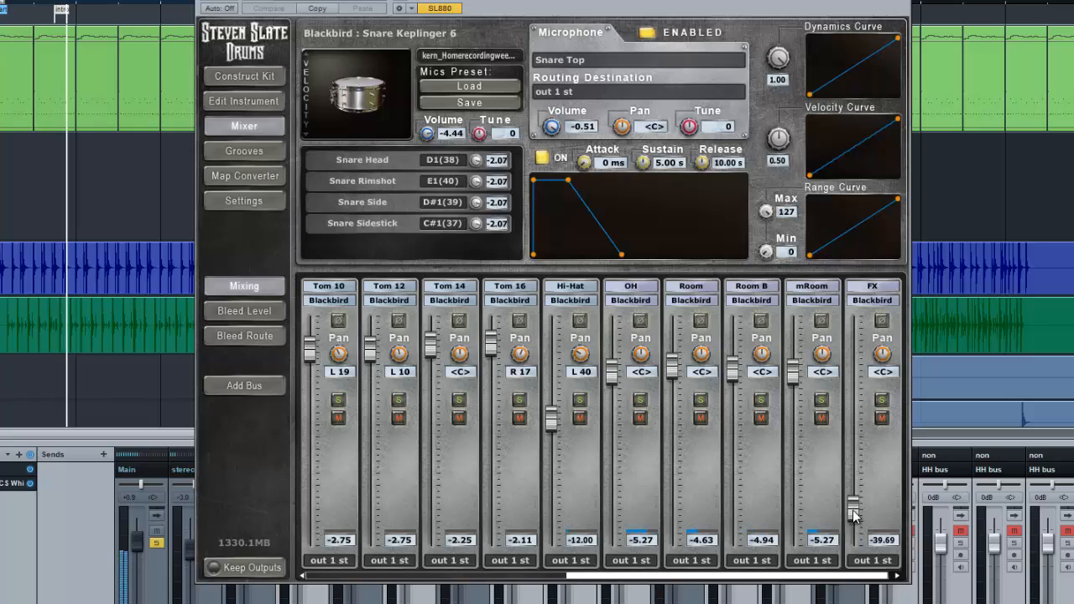
left_click(879, 401)
left_click(880, 401)
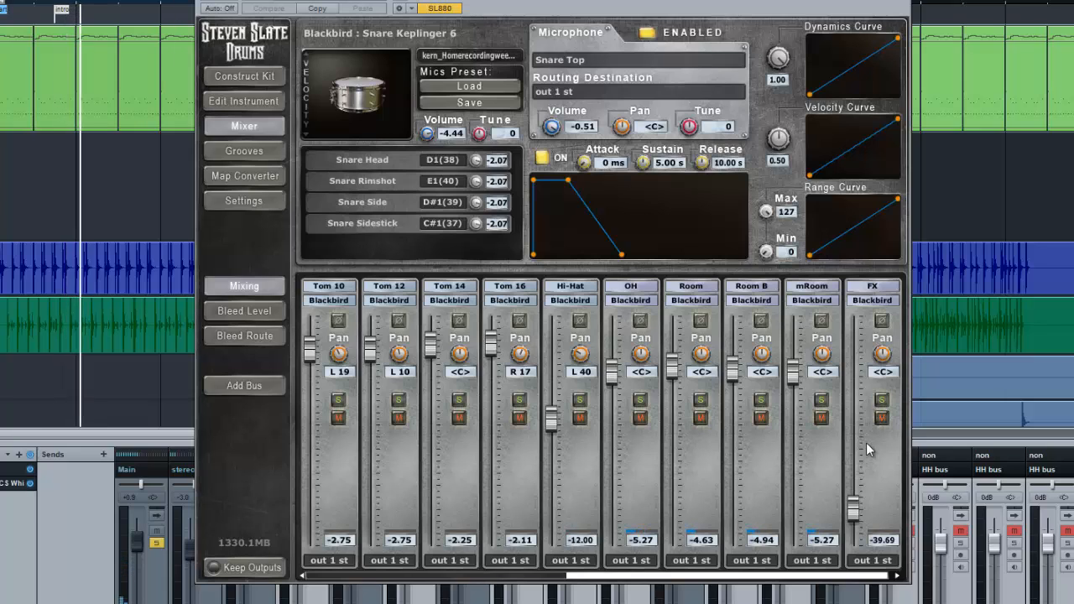
left_click_drag(853, 509, 853, 344)
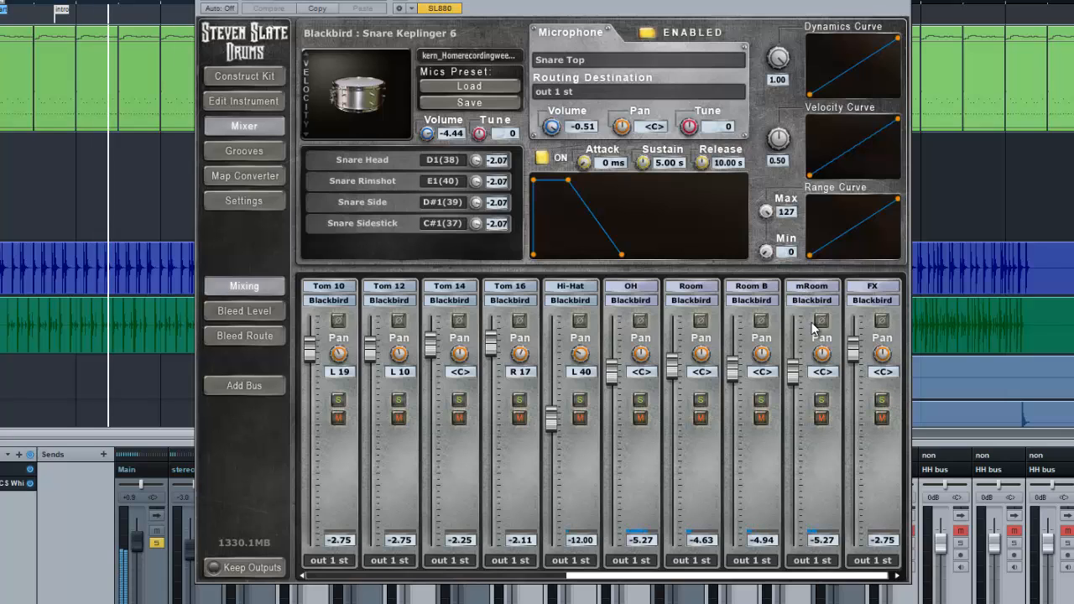
Listen briefly to mRoom in solo, then solo Room B, raise its volume to -1.83, set it to -4.86, and clear the solo
left_click(821, 400)
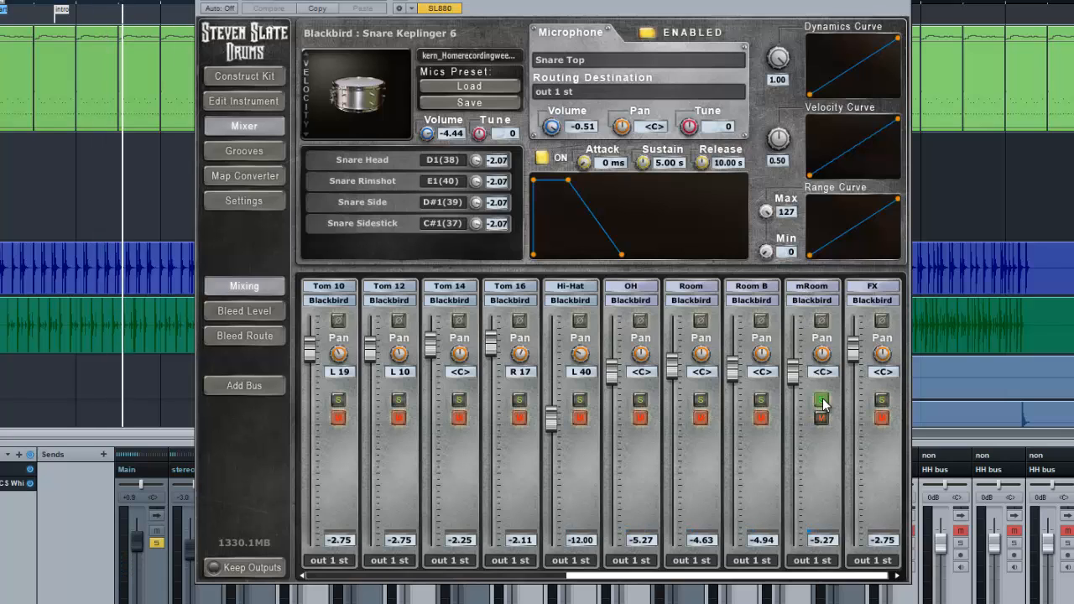
left_click(822, 400)
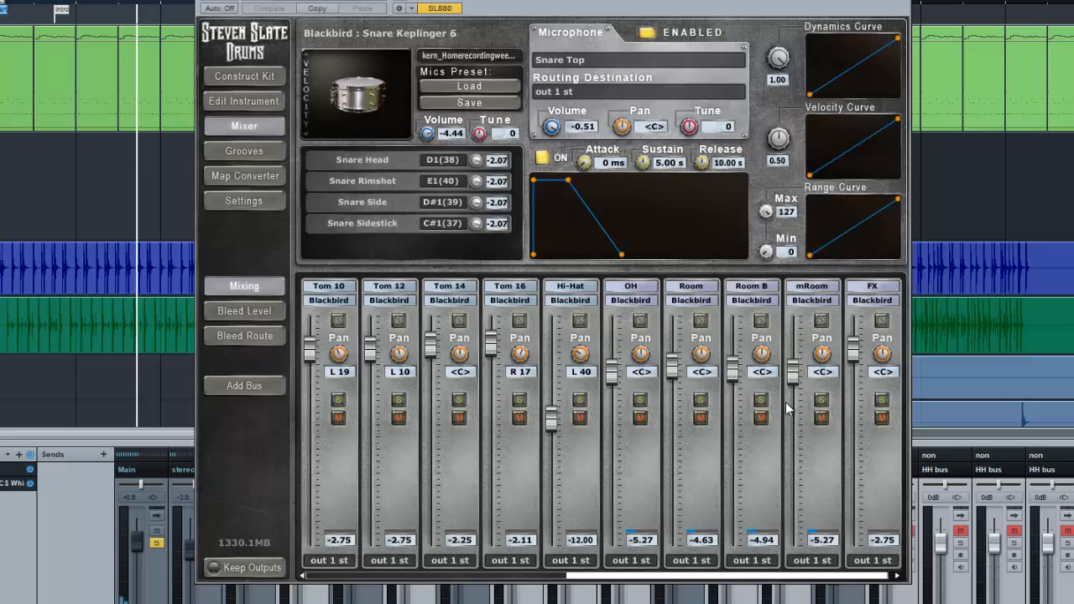
left_click(761, 401)
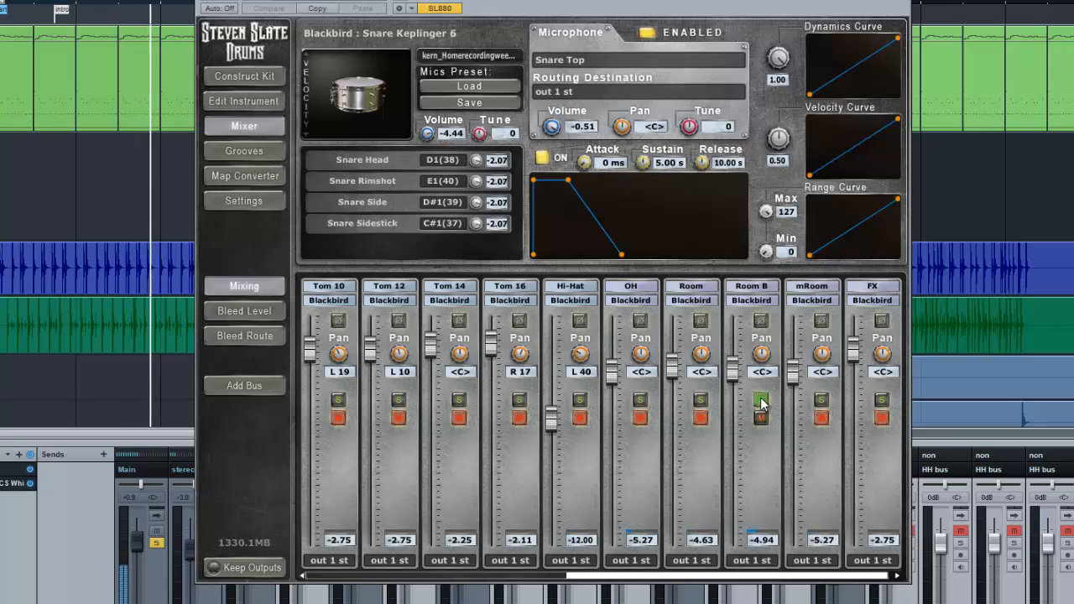
left_click_drag(735, 381, 732, 338)
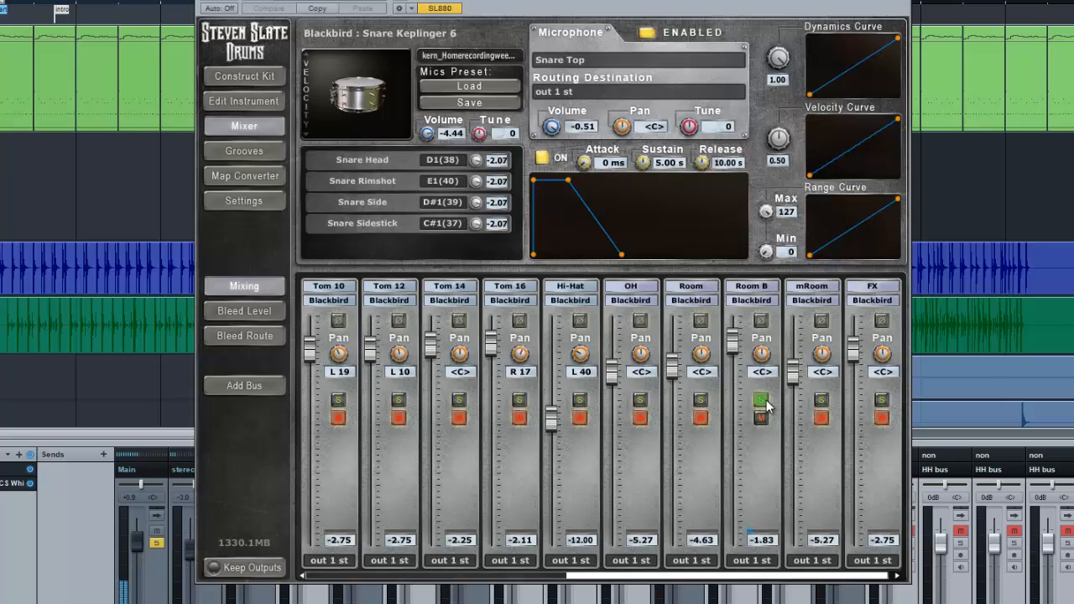
mouse_move(734, 341)
left_mouse_down()
mouse_move(734, 319)
mouse_move(732, 351)
left_mouse_up()
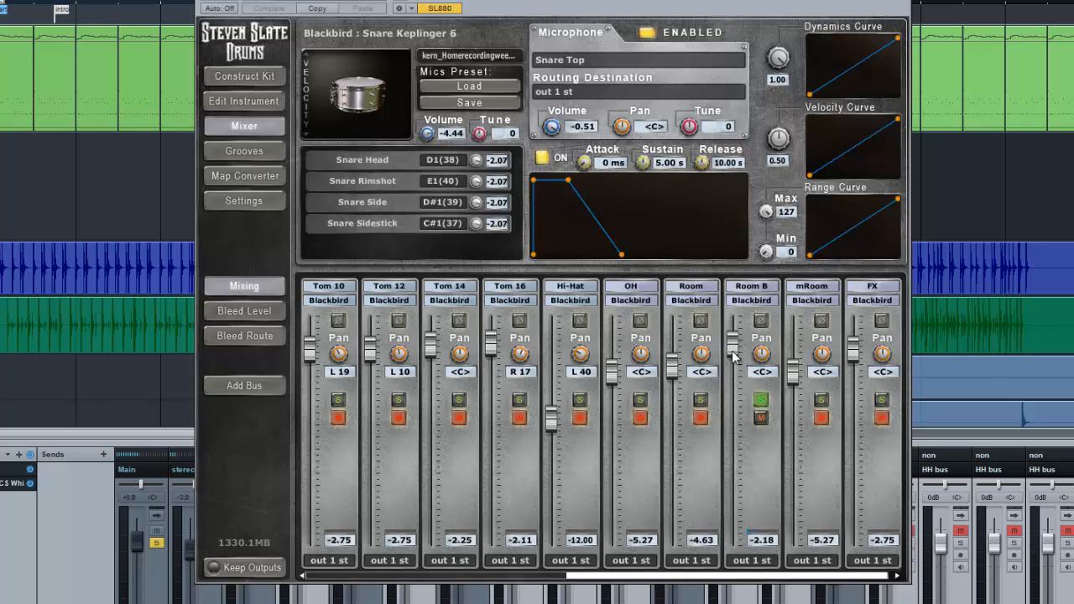
Solo Room and OH in turn during playback, set their volumes to -4.70 and -5.02, and clear the solos
left_click(701, 399)
left_click_drag(670, 367, 672, 328)
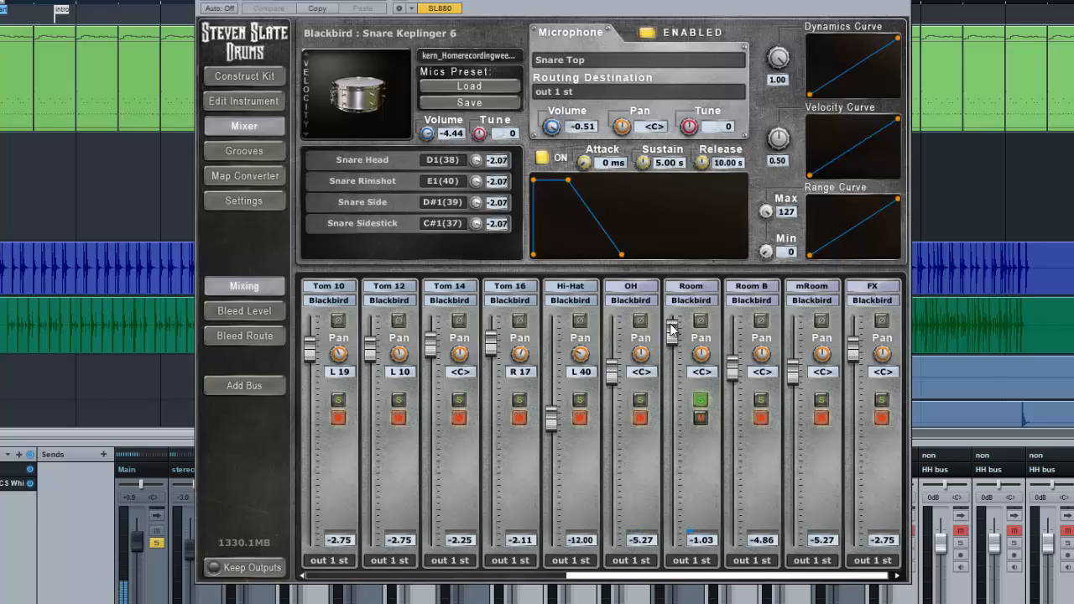
left_click(701, 399)
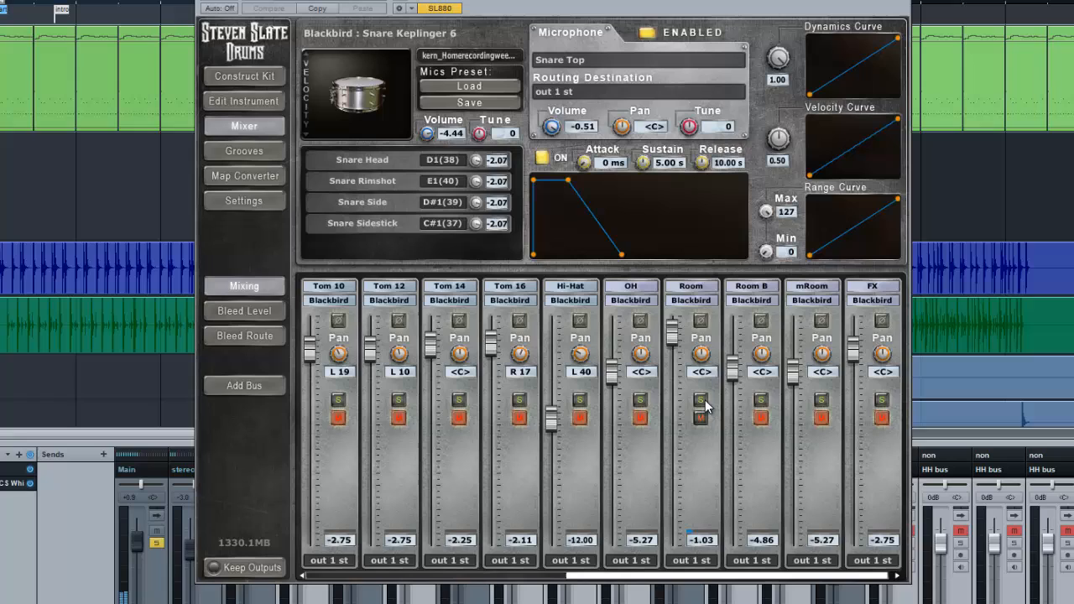
left_click(639, 402)
left_click_drag(672, 329, 612, 369)
left_click(640, 400)
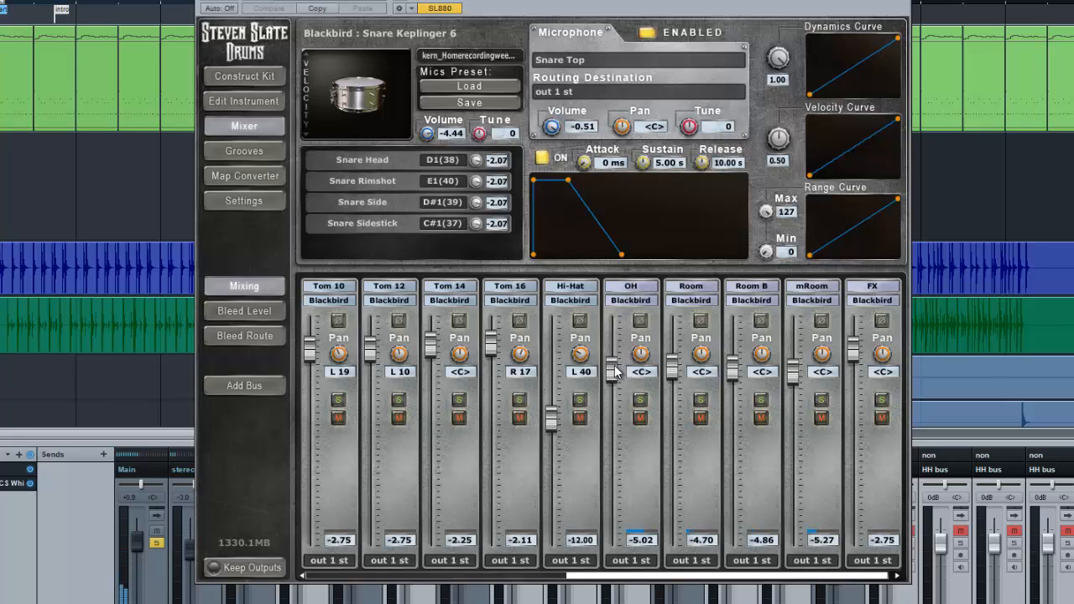
Solo the Hi-Hat channel, raise its volume to -2.96, and clear the solo
left_click(578, 400)
left_click_drag(551, 417, 551, 351)
left_click(578, 400)
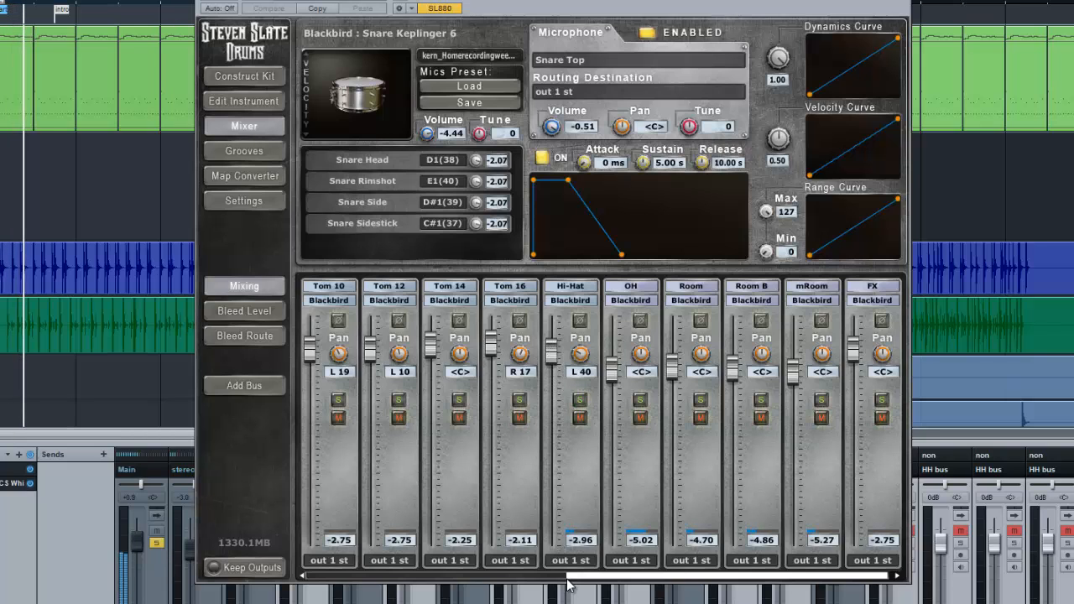
Solo the Kick In, Kick Out, Kick Sub, and Kick FX channels together
left_click_drag(579, 577, 312, 554)
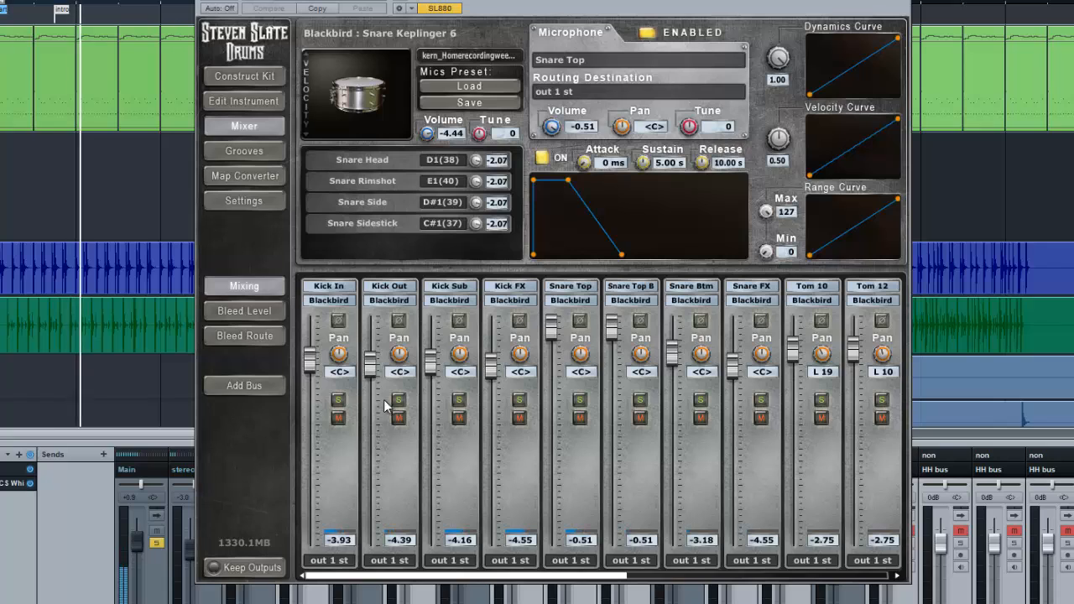
left_click(340, 399)
left_click(398, 400)
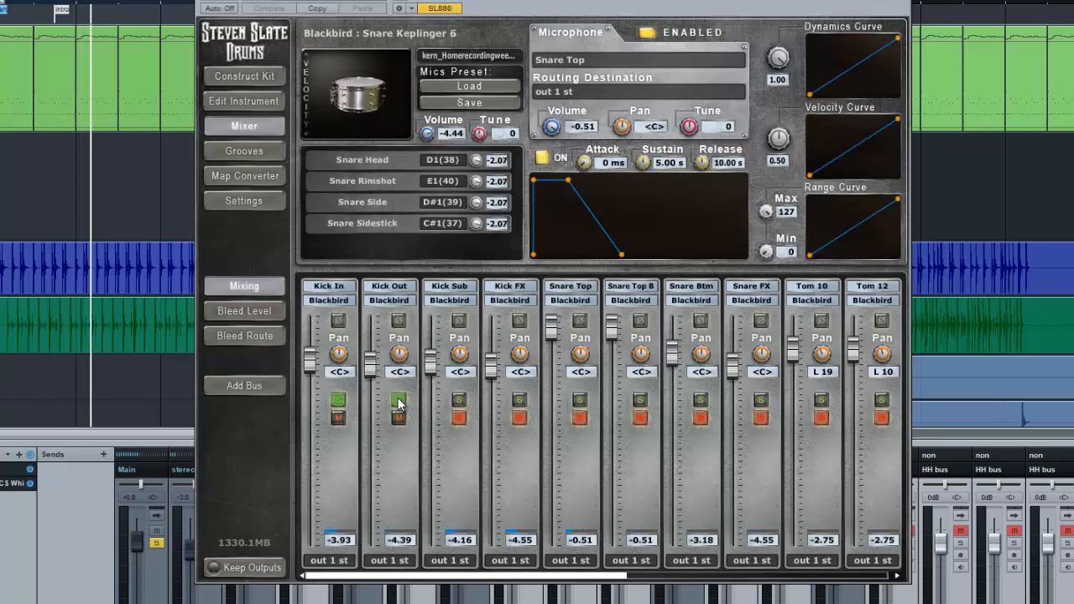
left_click(459, 399)
left_click(519, 400)
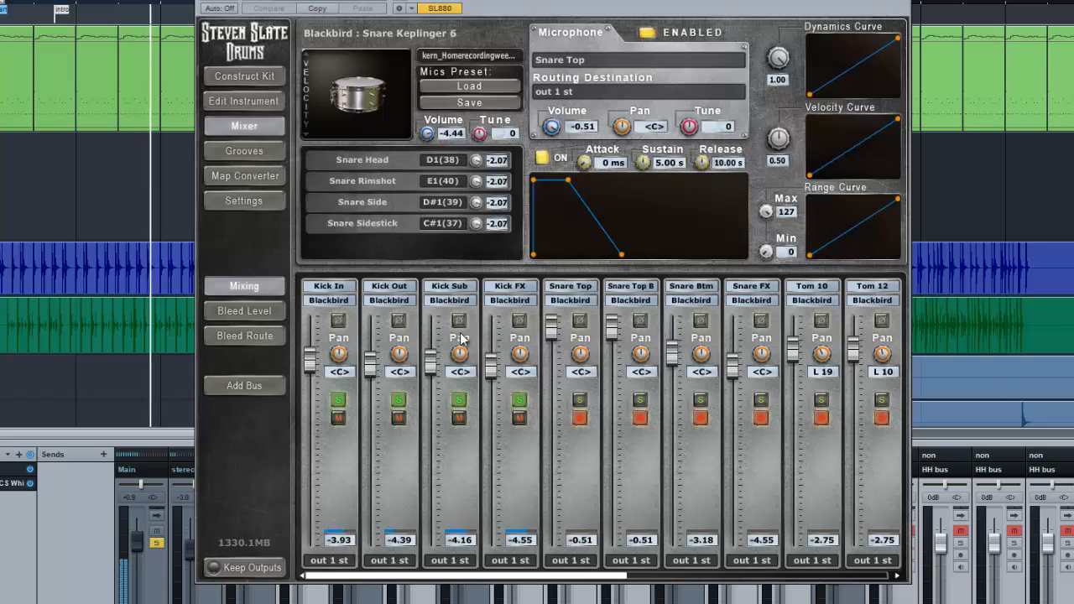
Compare Kick FX at -inf and -0.51, set its volume to -3.18, and clear the kick channel solos
left_click_drag(499, 362, 493, 544)
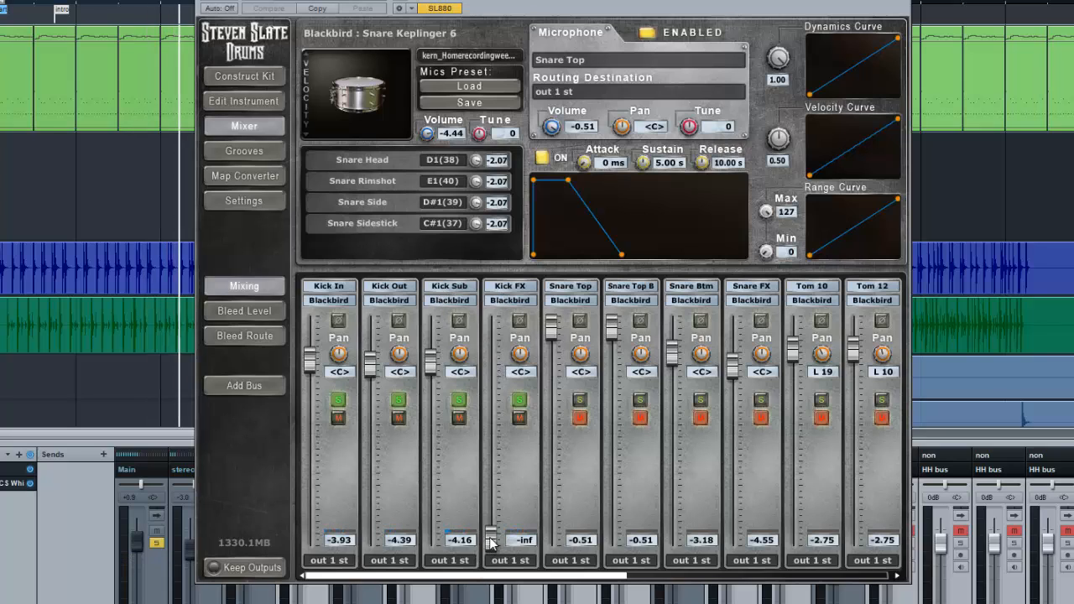
left_click_drag(493, 544, 479, 323)
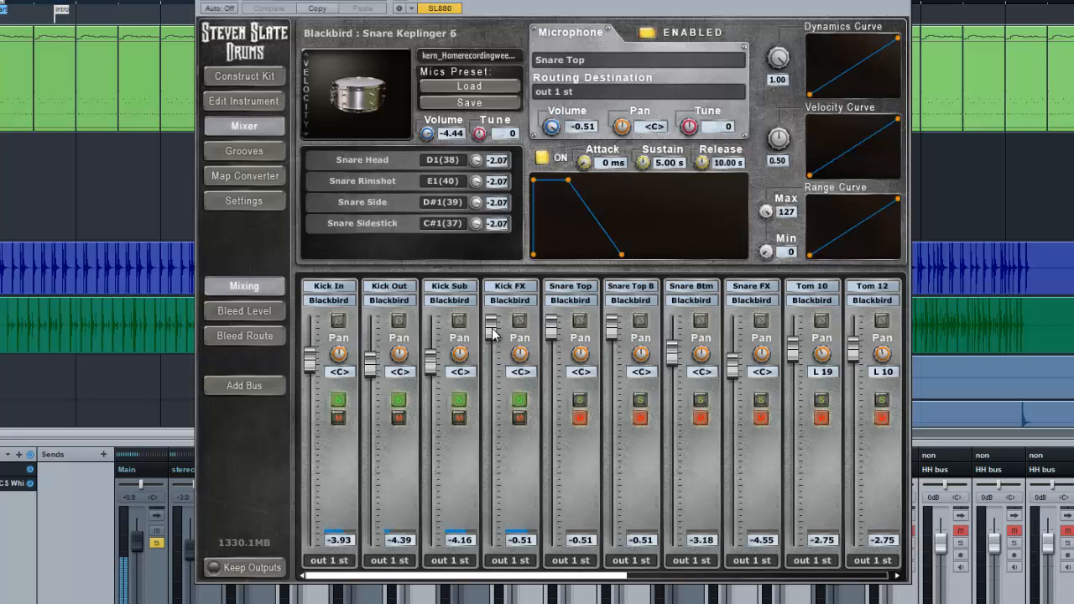
left_click_drag(494, 334, 502, 559)
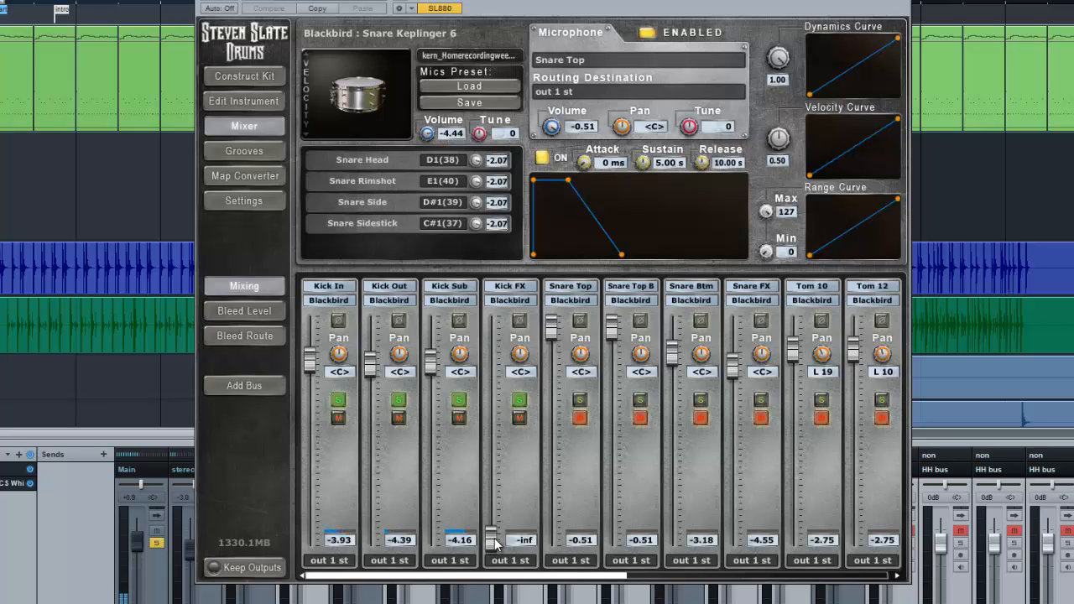
left_click_drag(494, 542, 492, 354)
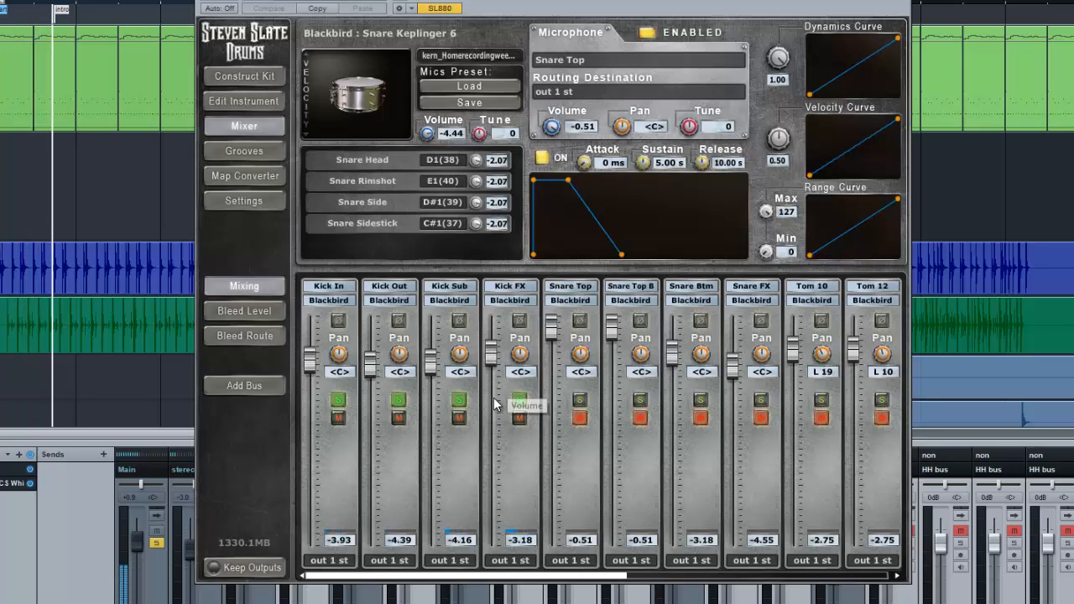
left_click(520, 399)
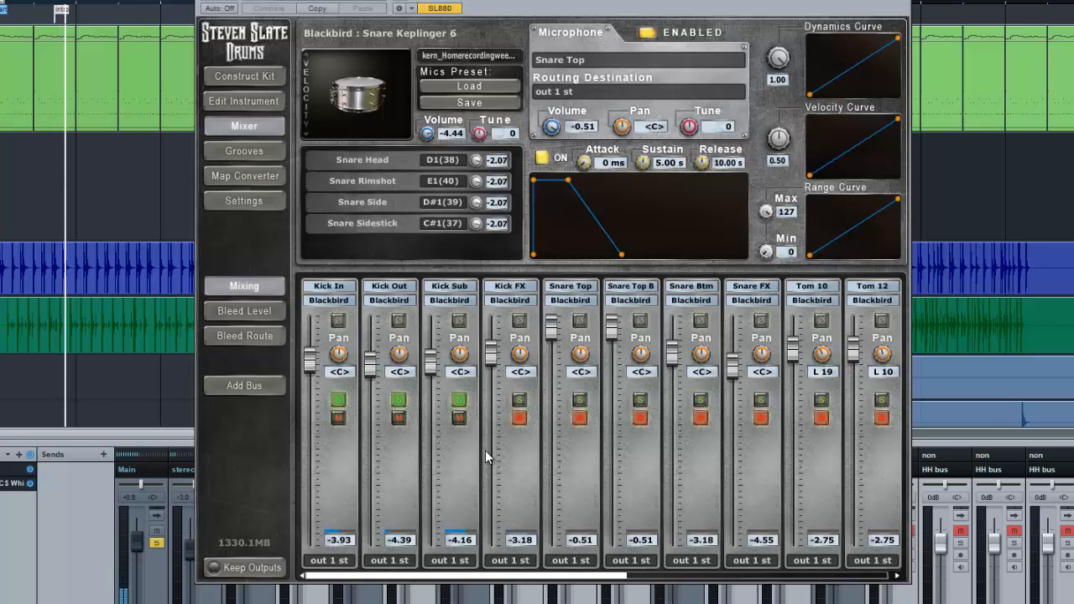
left_click(459, 400)
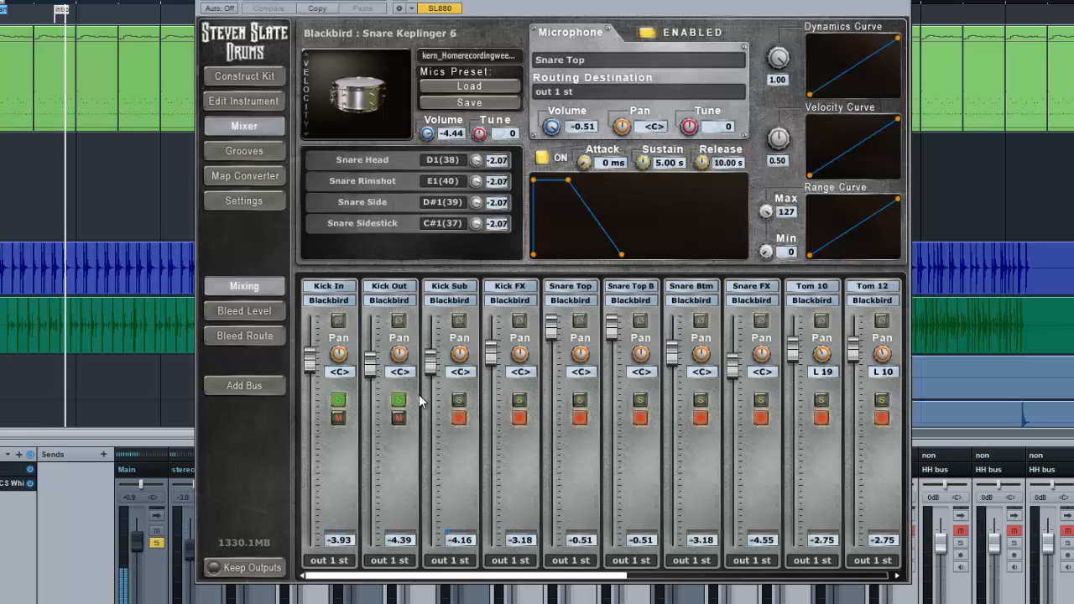
left_click(338, 401)
Lower the Snare Top B volume to -5.27 and the Snare Top volume to -4.31
left_click_drag(554, 575, 671, 577)
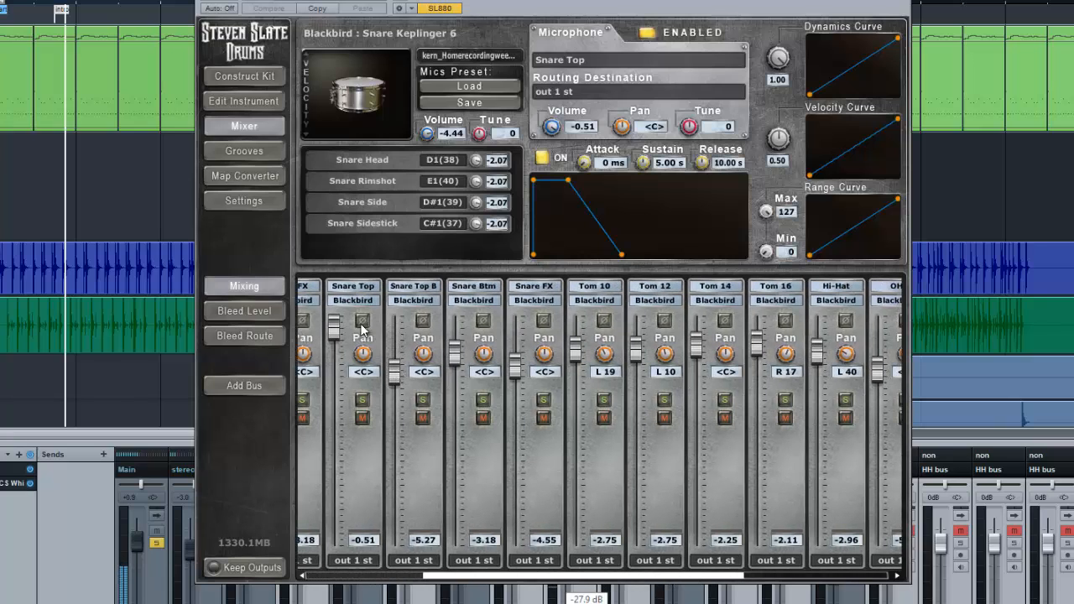
left_click_drag(335, 333, 338, 373)
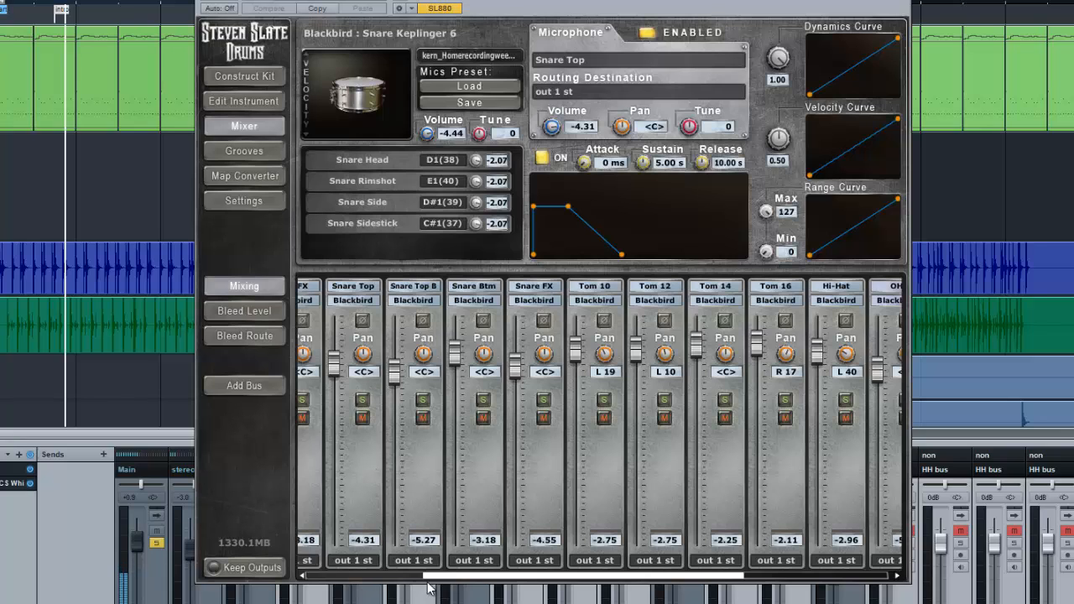
Solo Snare Top, Snare Top B, Snare Btm, and Snare FX, setting Snare Top B to -2.53 and Snare FX to -3.78
left_click_drag(438, 577, 403, 575)
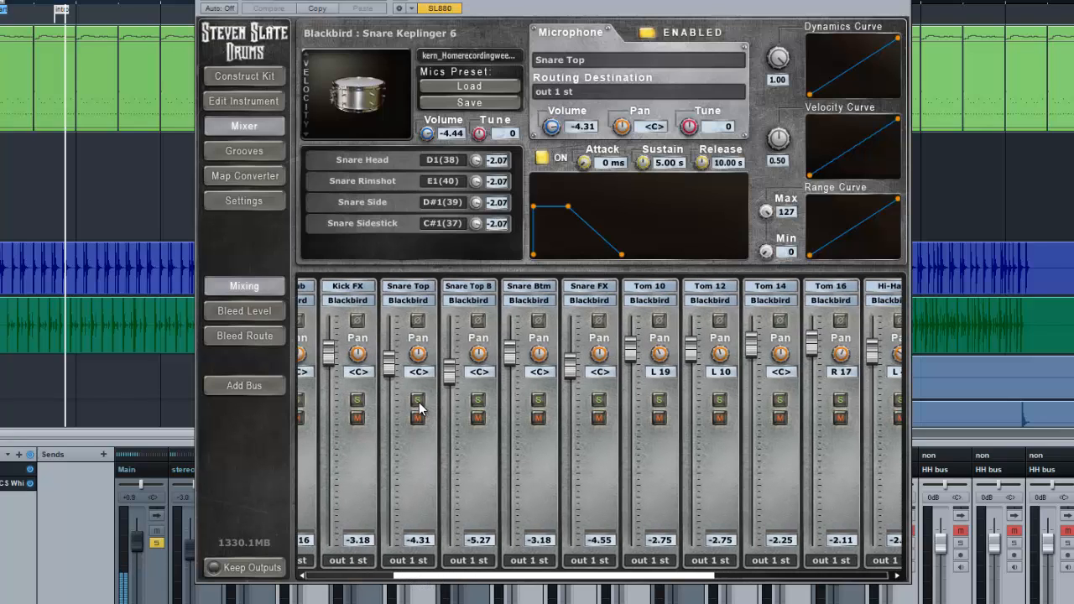
left_click(418, 400)
left_click(476, 402)
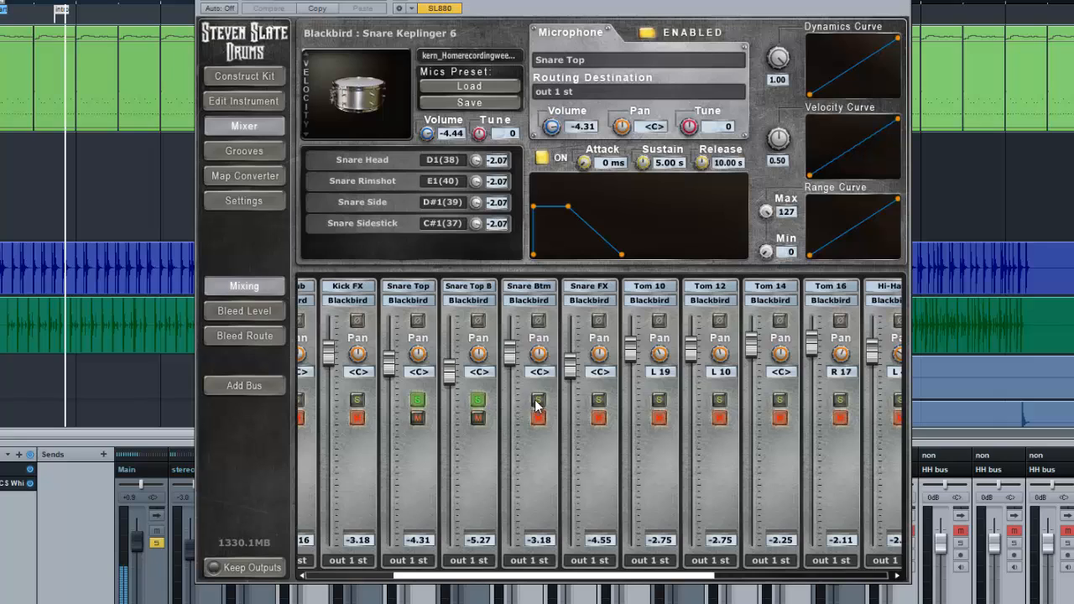
left_click(538, 400)
left_click_drag(451, 375, 450, 352)
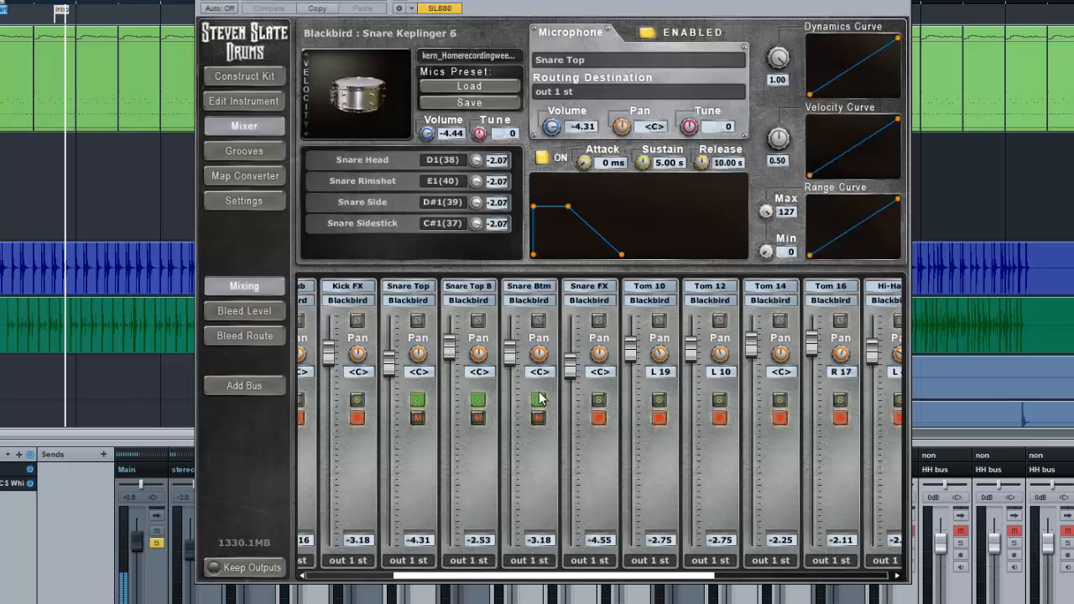
left_click_drag(571, 366, 568, 361)
left_click(599, 400)
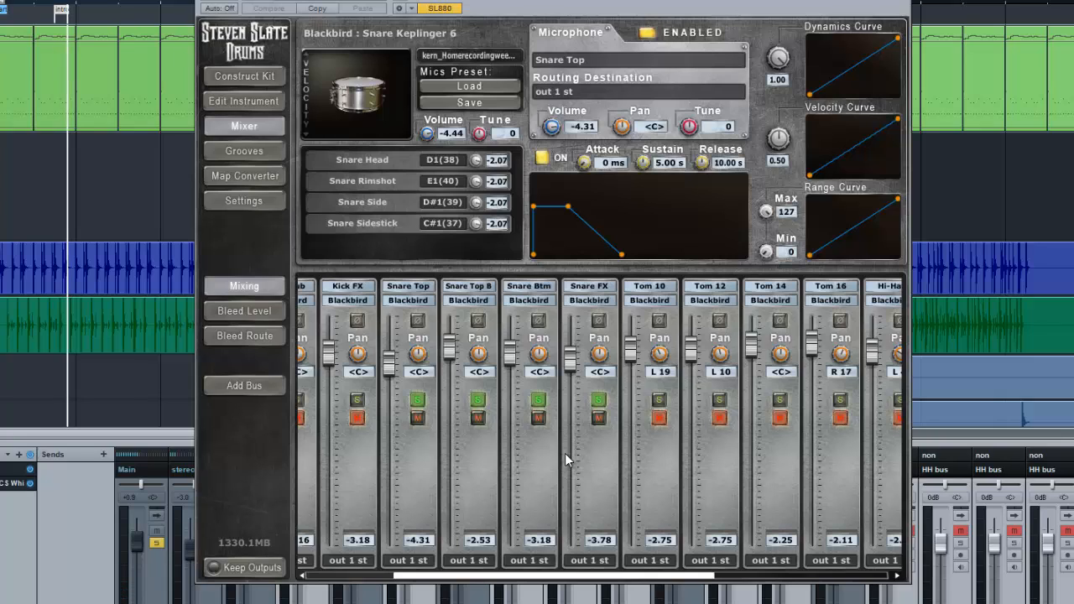
During playback, compare Snare FX at -inf and 0.00, and set its volume to -4.01
left_click_drag(570, 359, 574, 542)
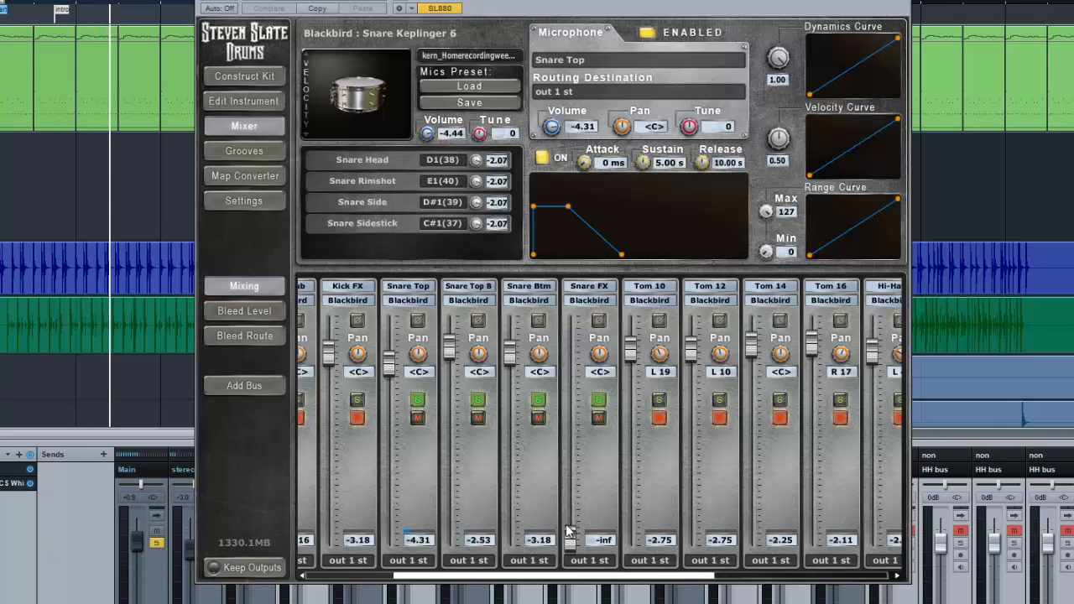
key("ctrl+s")
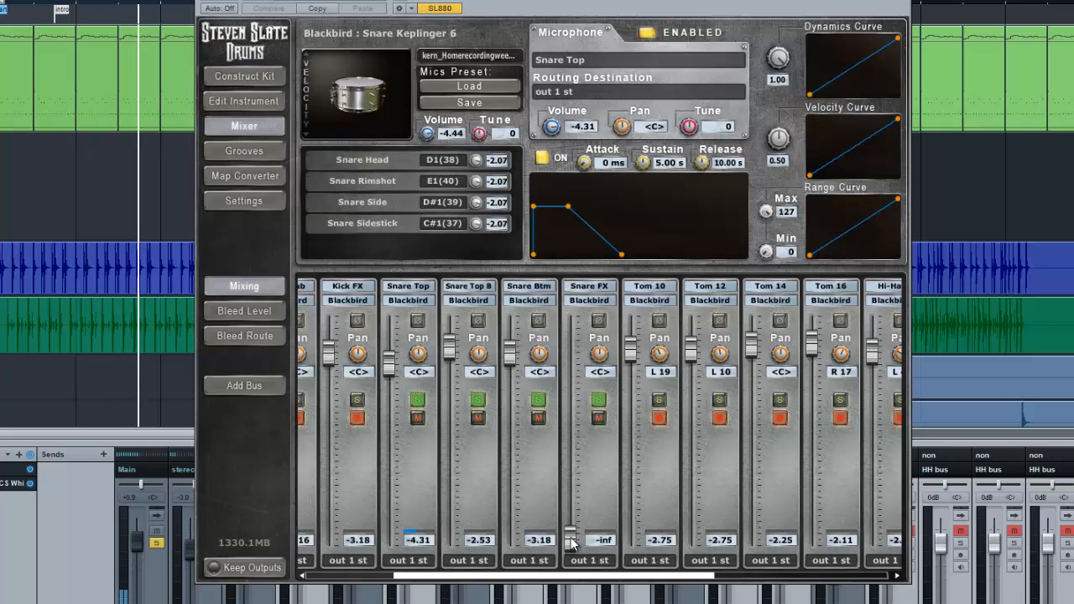
left_click_drag(571, 537, 571, 326)
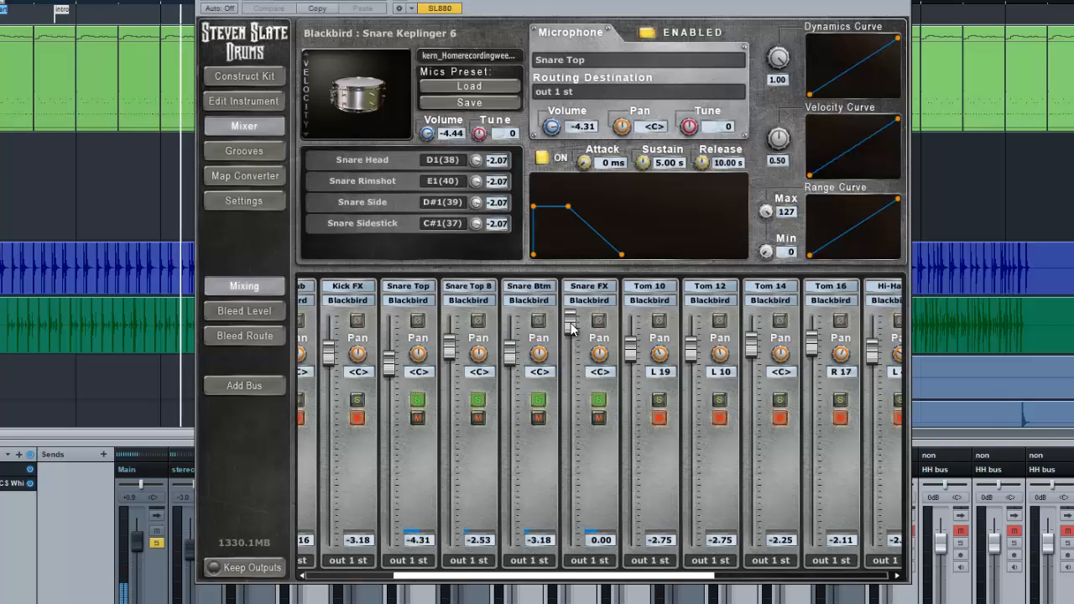
left_click_drag(571, 327, 571, 363)
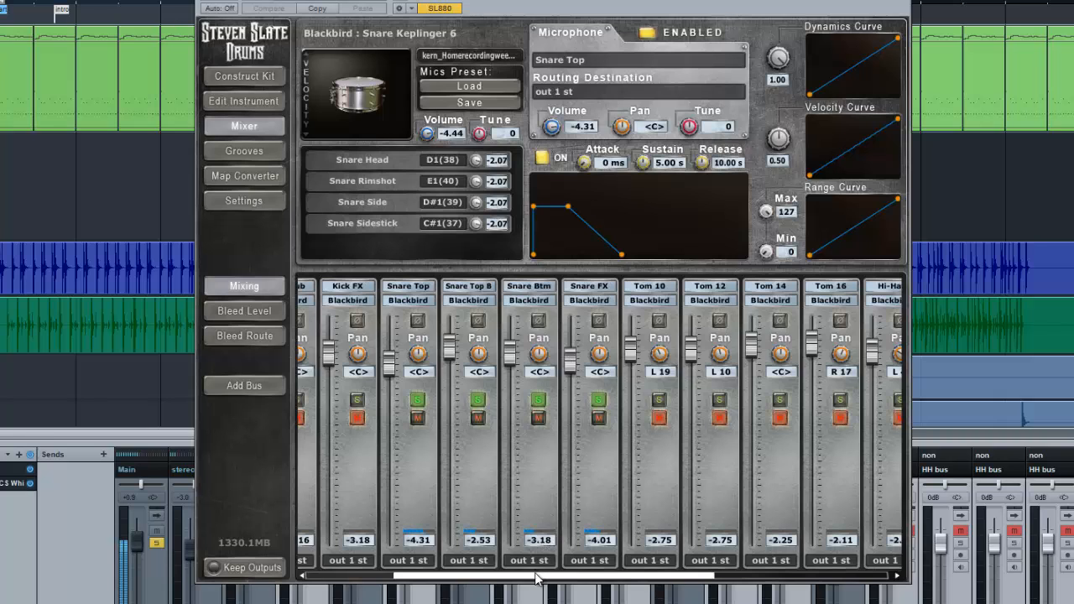
Solo Room B along with the snare channels and lower its volume to -10.01
left_click_drag(537, 577, 713, 577)
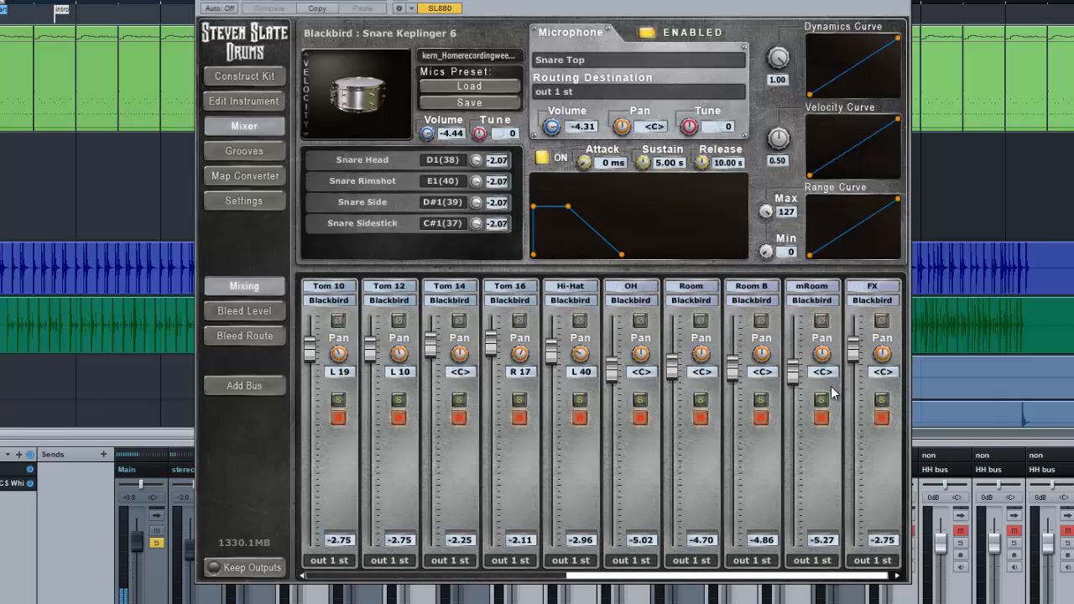
left_click(760, 400)
left_click_drag(737, 371, 729, 481)
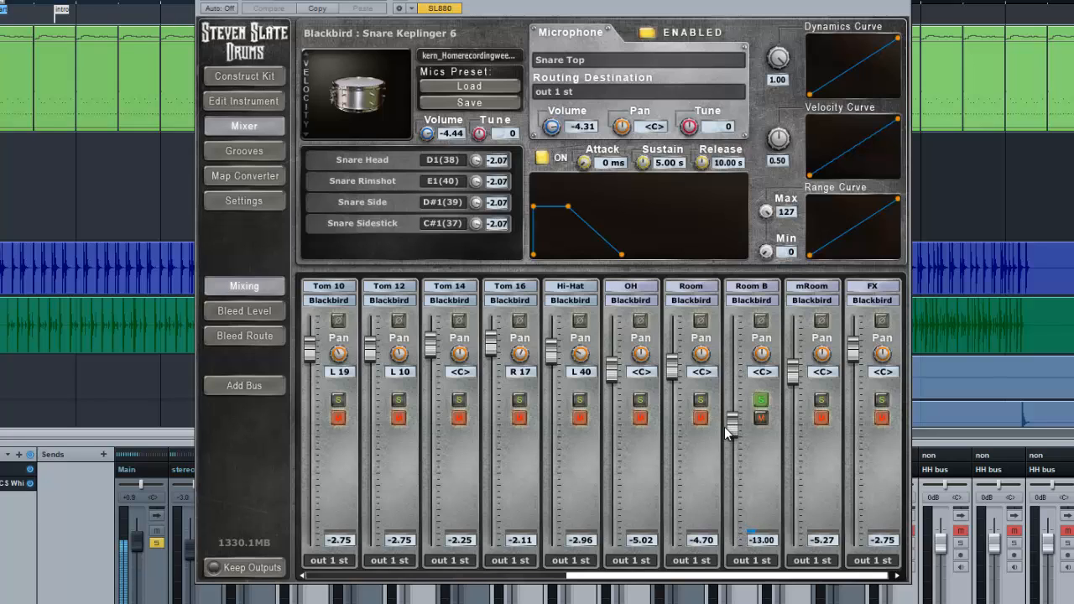
left_click_drag(725, 427, 726, 406)
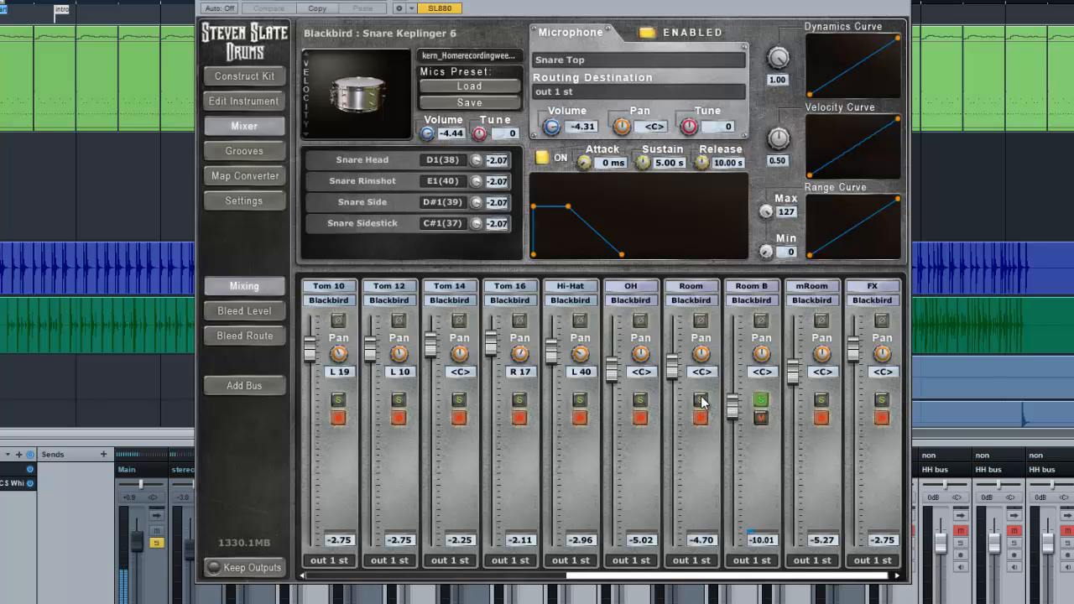
Listen briefly to OH in solo with the snare, and clear the solos on OH and Room B
left_click(641, 401)
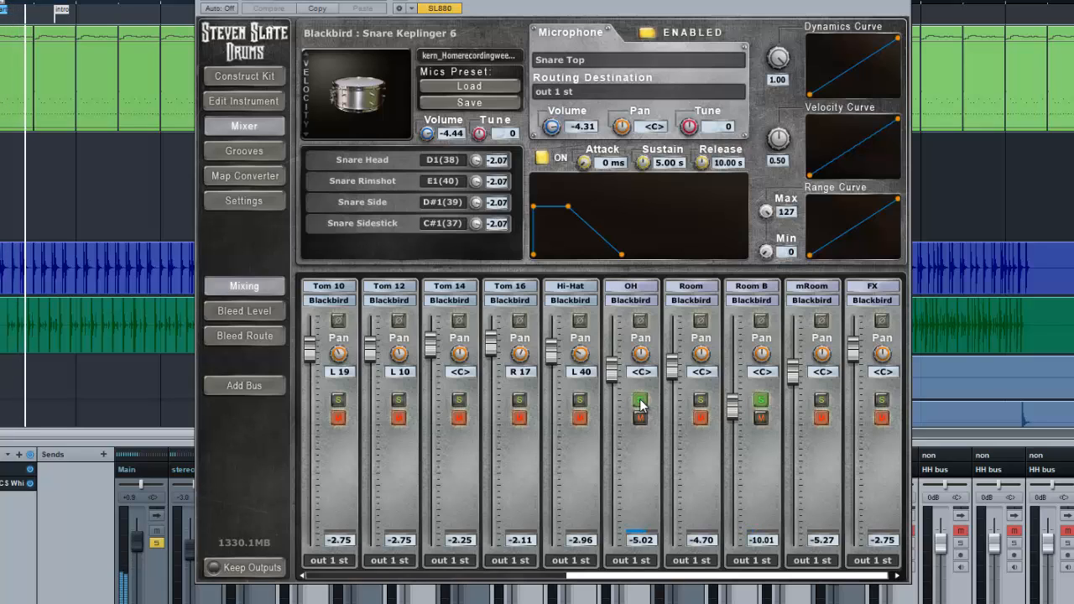
left_click(640, 401)
left_click(761, 399)
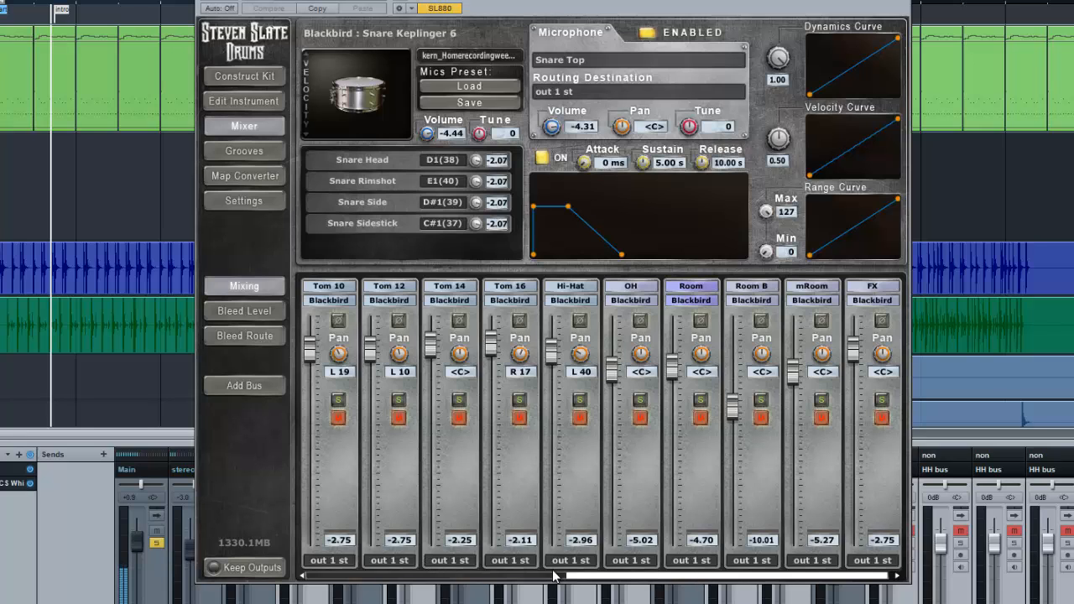
Clear the solos on Snare Top, Snare Top B, Snare Btm, and Snare FX
left_click_drag(604, 585, 312, 547)
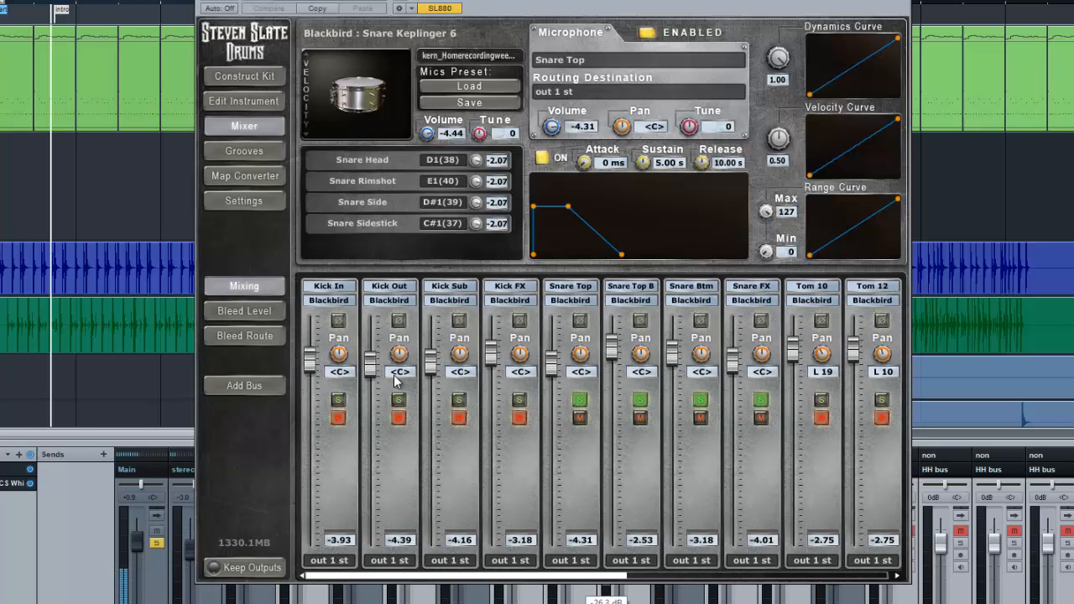
left_click(639, 399)
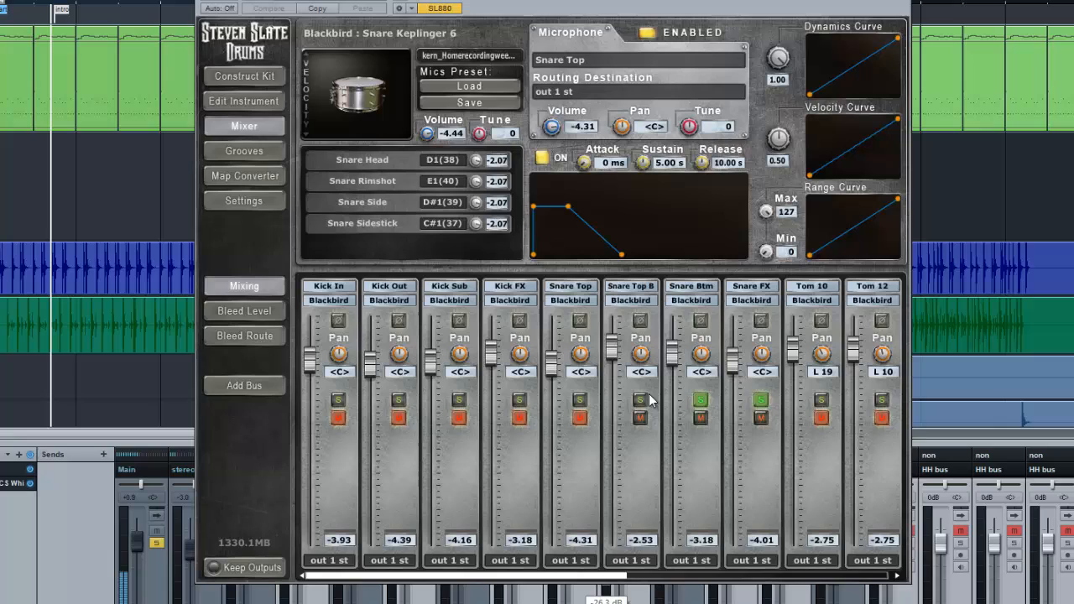
left_click(700, 400)
left_click(760, 400)
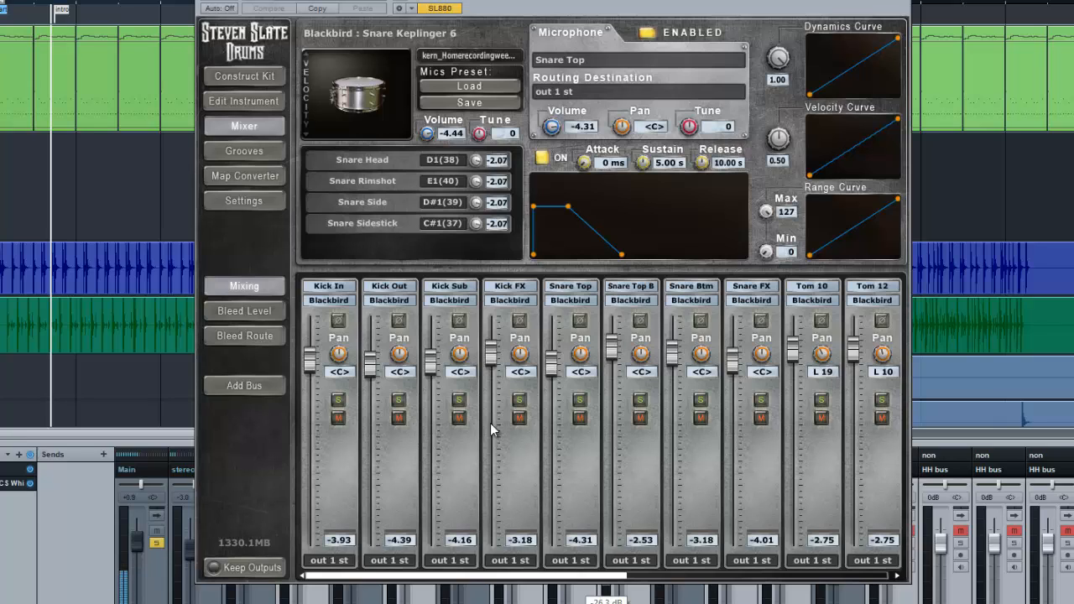
Solo Kick In and Kick Out one after the other, clearing each solo again
left_click(339, 400)
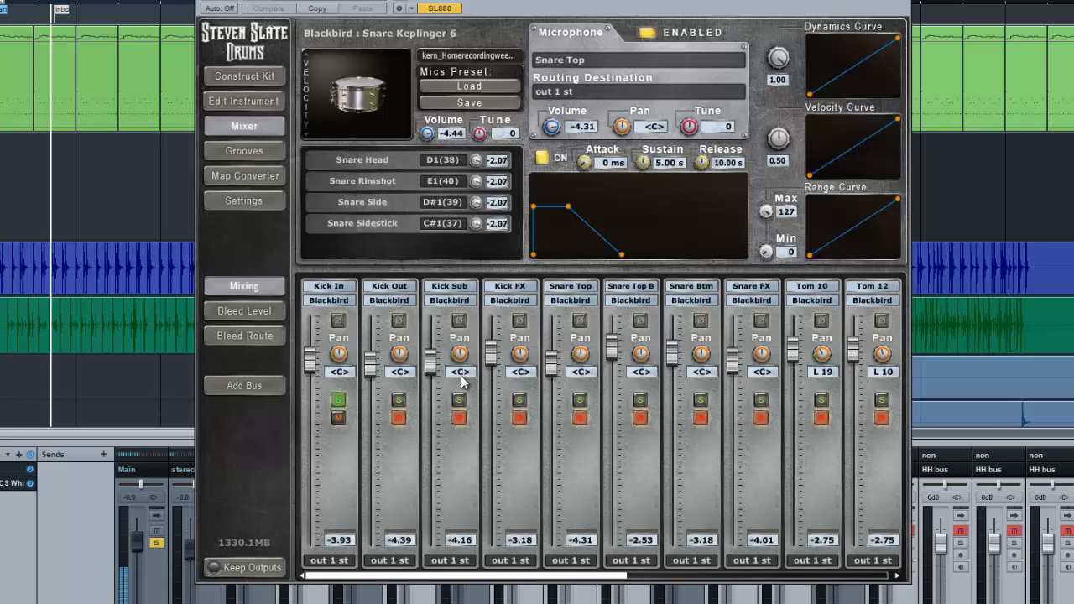
left_click(338, 400)
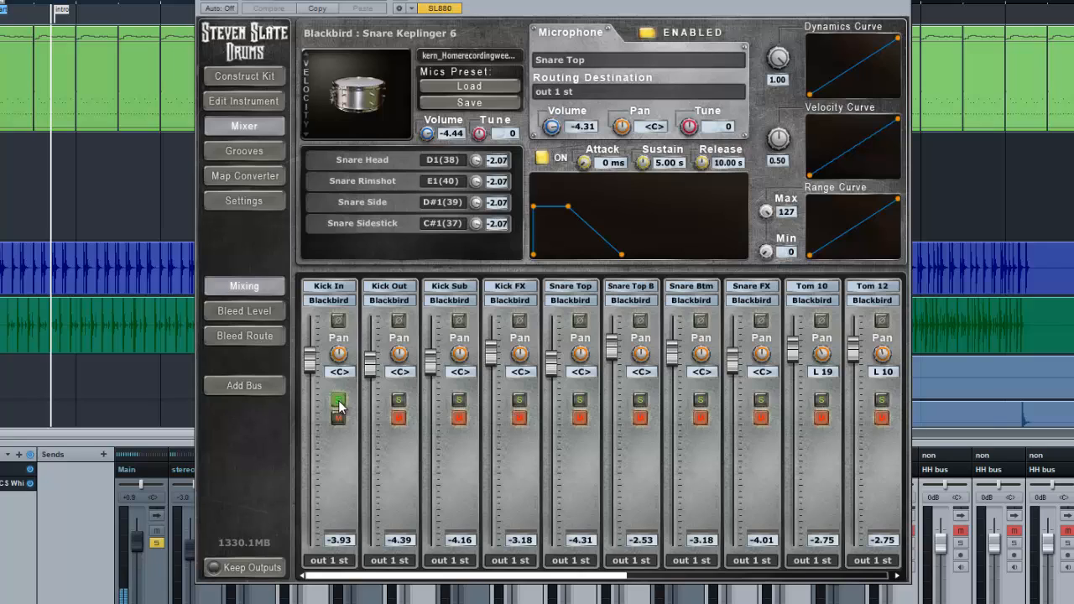
left_click(399, 401)
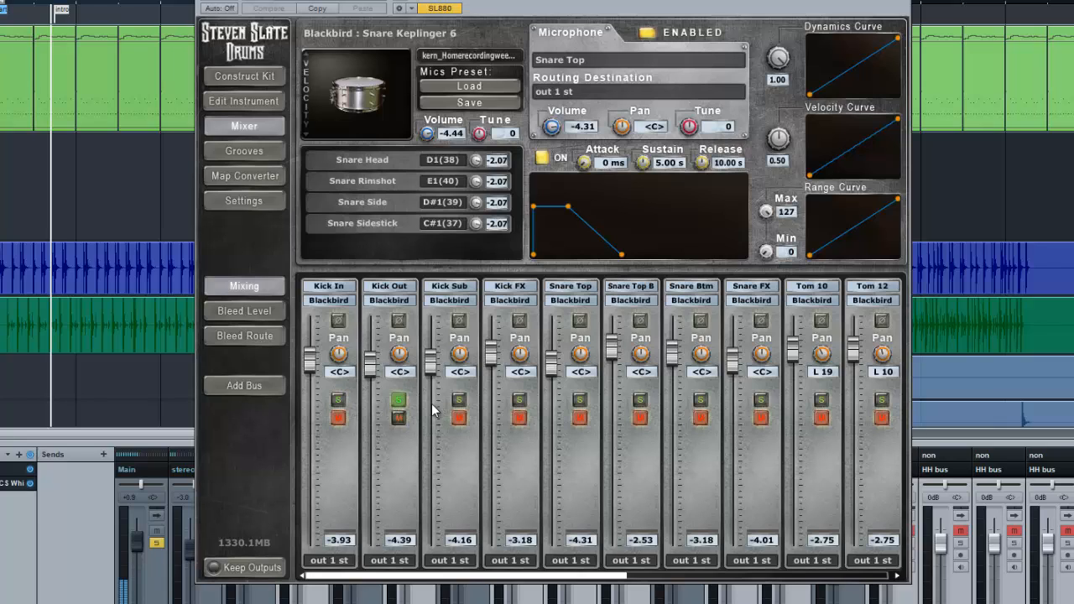
left_click(399, 400)
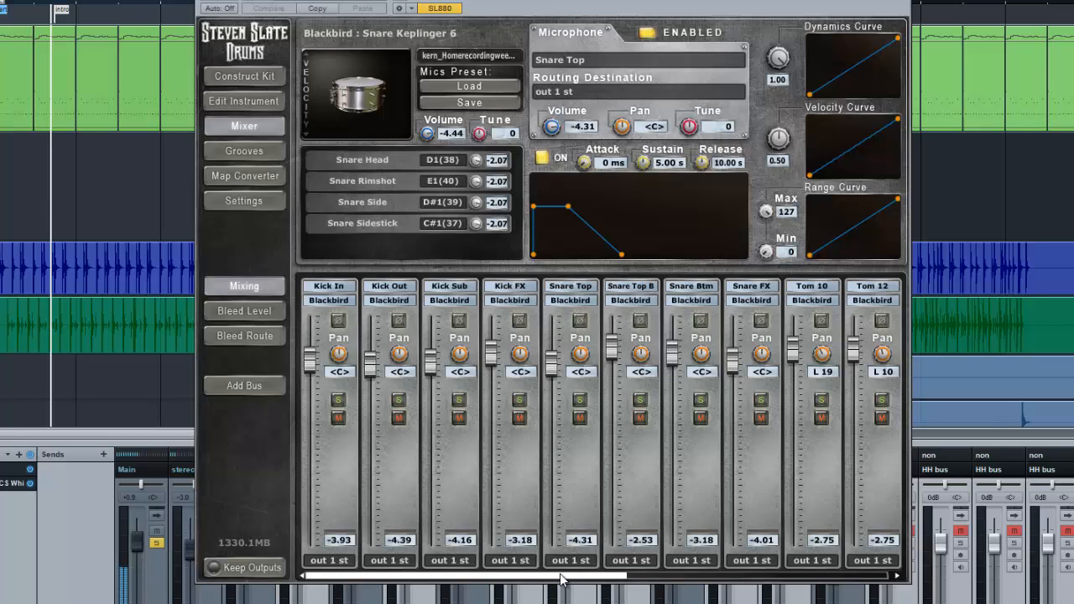
Look over the mixer channels once more and return to the Construct Kit page
left_click_drag(564, 576, 504, 576)
left_click_drag(620, 581, 554, 577)
left_click_drag(569, 582, 368, 523)
left_click(243, 76)
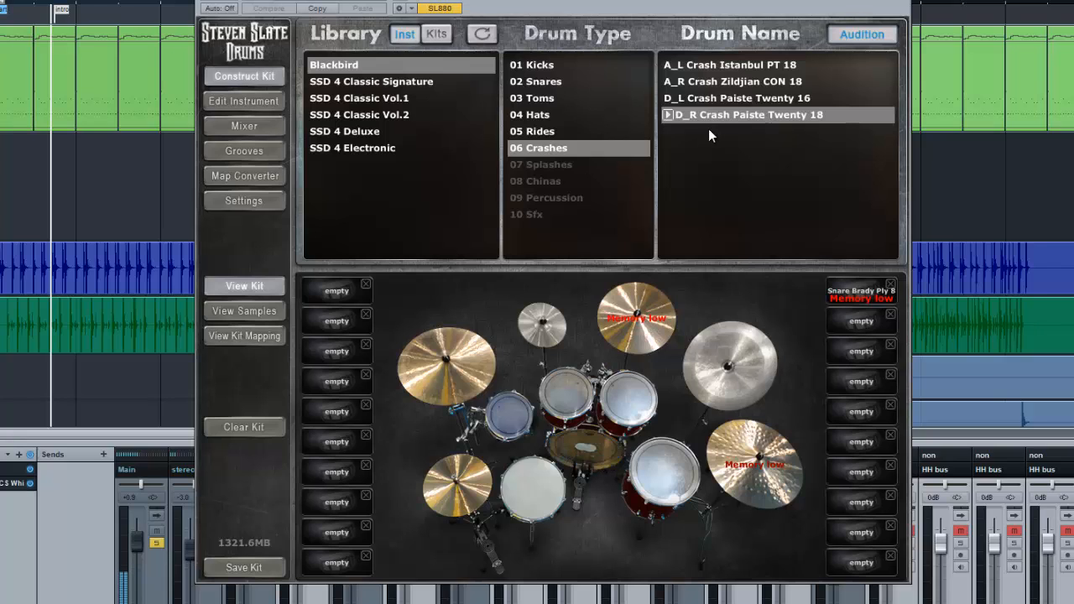
Switch the sampler library to complete kits, leave the sampler for the arrangement, and start song playback
left_click(437, 33)
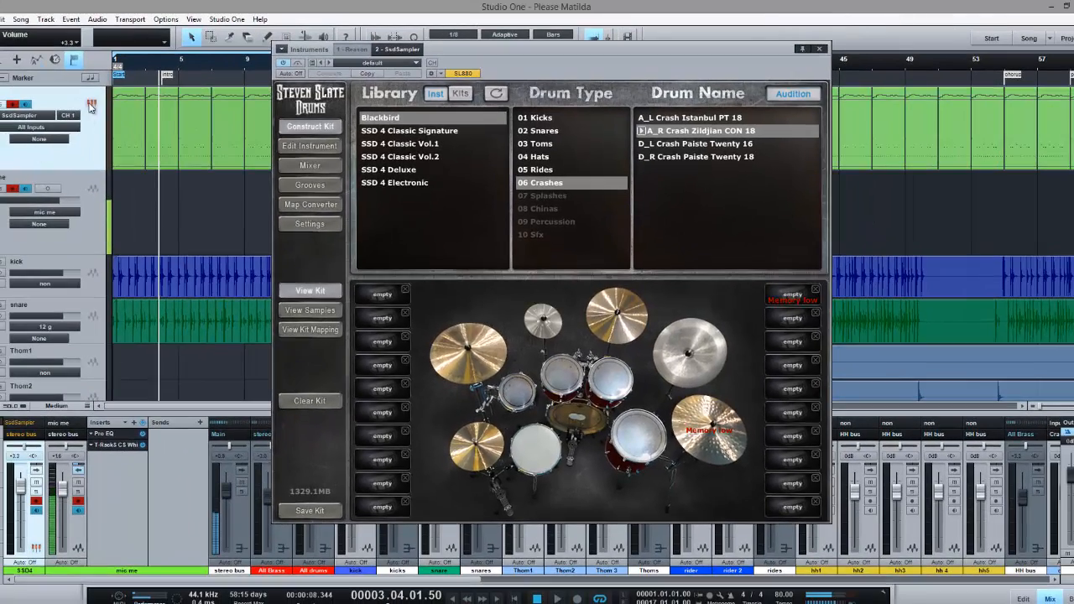
left_click(92, 104)
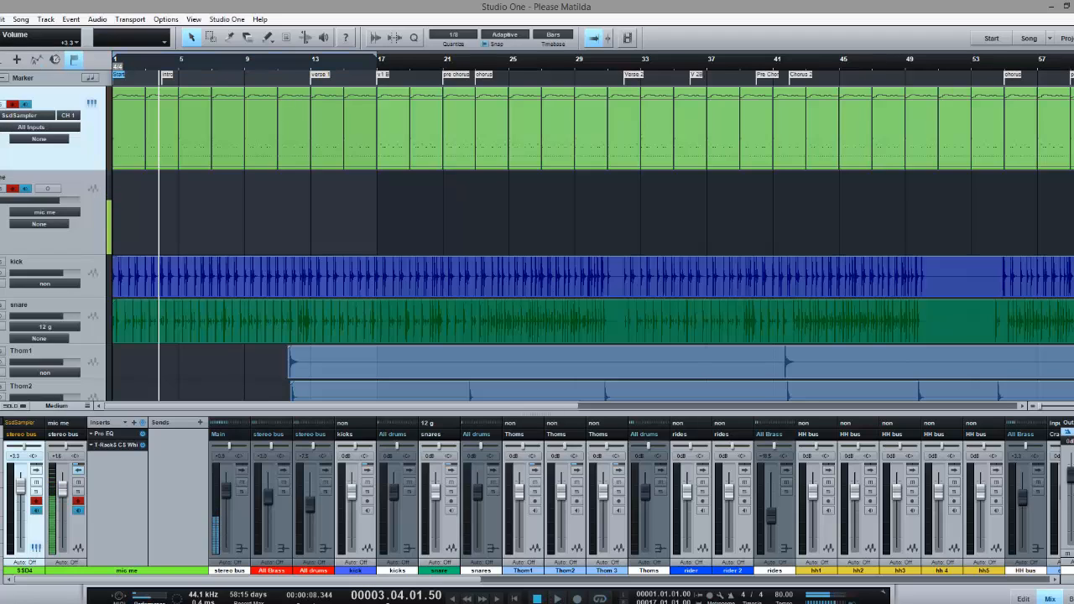
key("space")
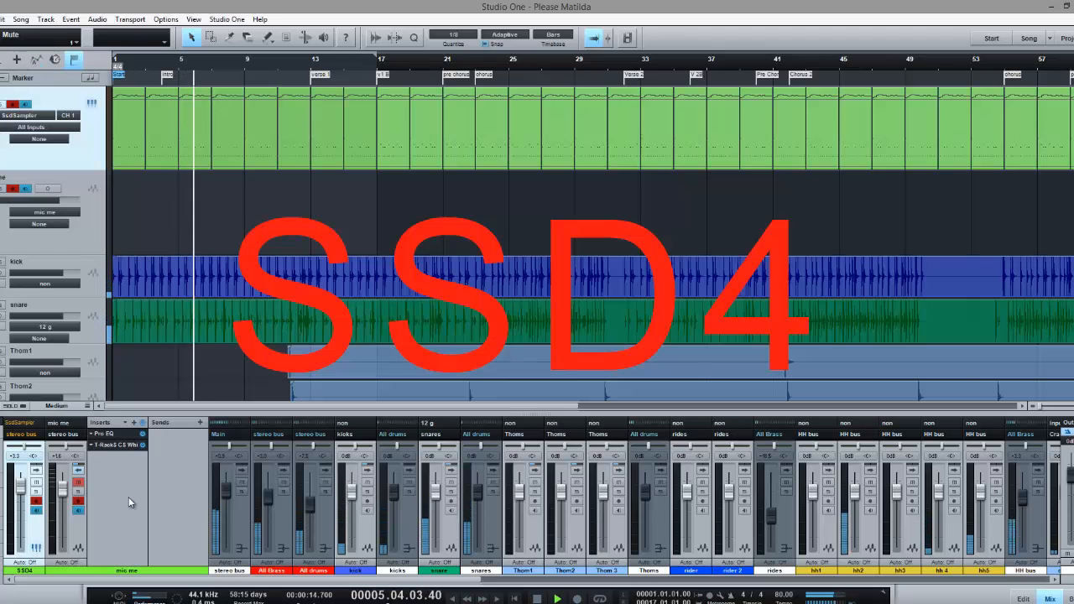
Mute the All drums and All Brass buses and lower the SSD4 channel volume to -3.3 dB during playback
left_click(324, 479)
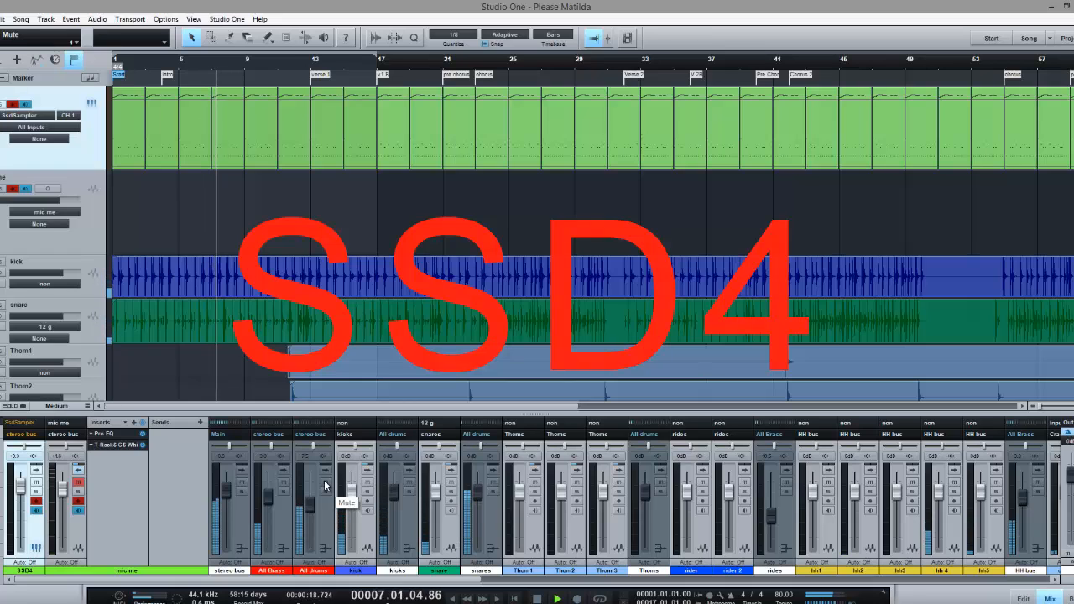
left_click(284, 481)
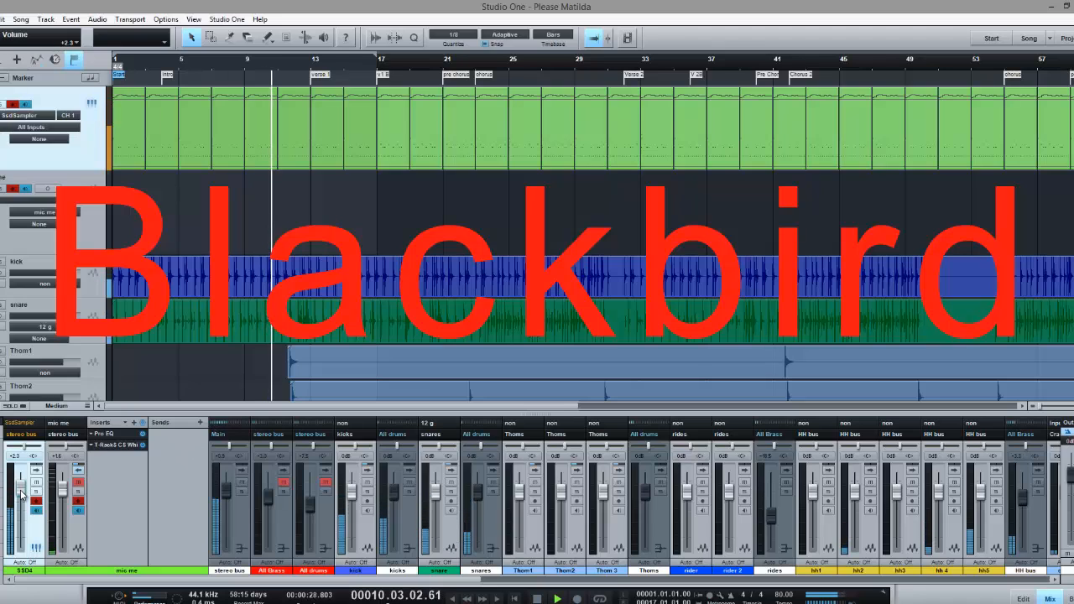
left_click_drag(22, 497, 22, 501)
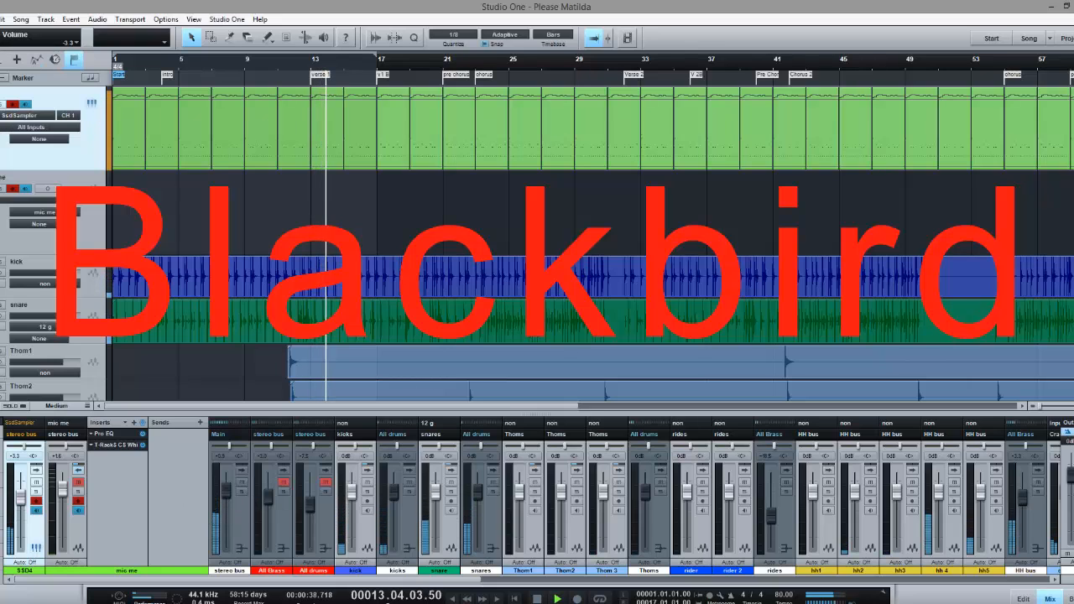
Switch the comparison to the session's drums by unmuting All Brass and All drums and muting SSD4
left_click(286, 485)
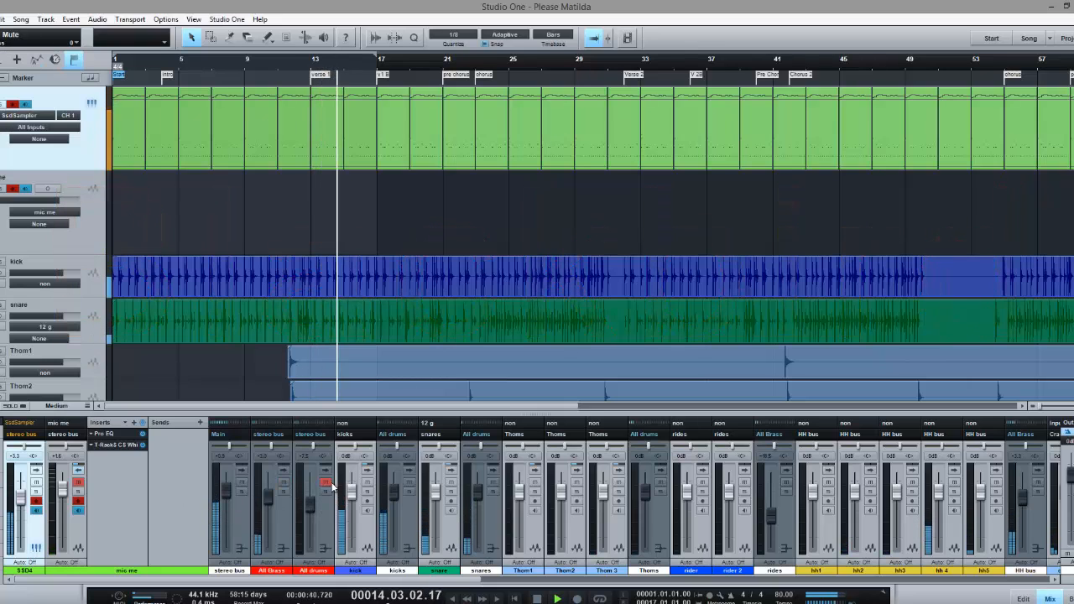
left_click(327, 484)
left_click(37, 484)
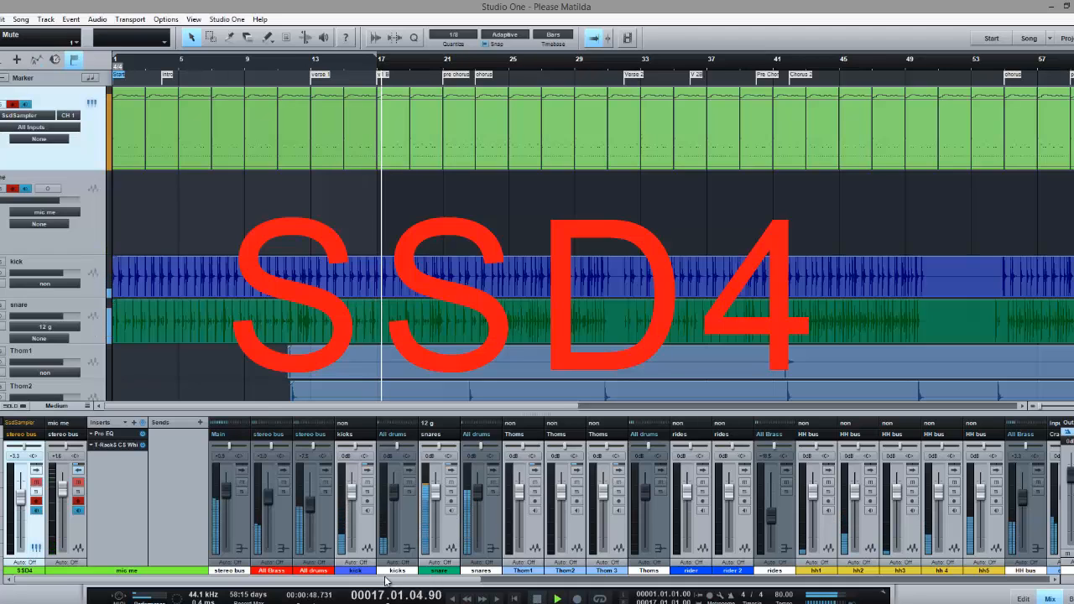
Switch playback back to SSD4 by muting All Brass and All drums, and lower the SSD4 volume to -6.5 dB
left_click(280, 481)
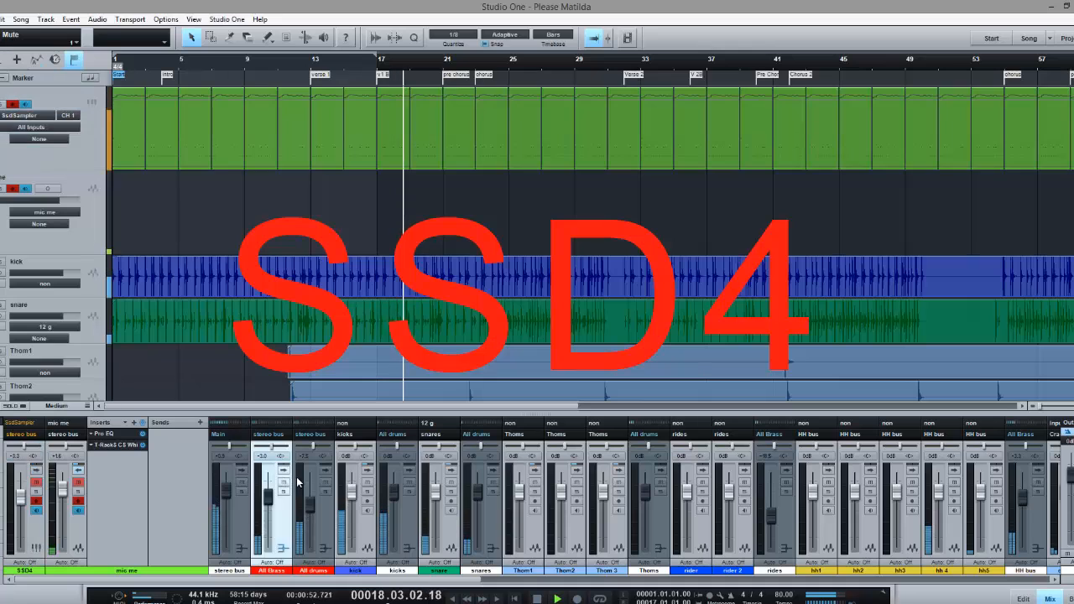
left_click(324, 482)
left_click(284, 482)
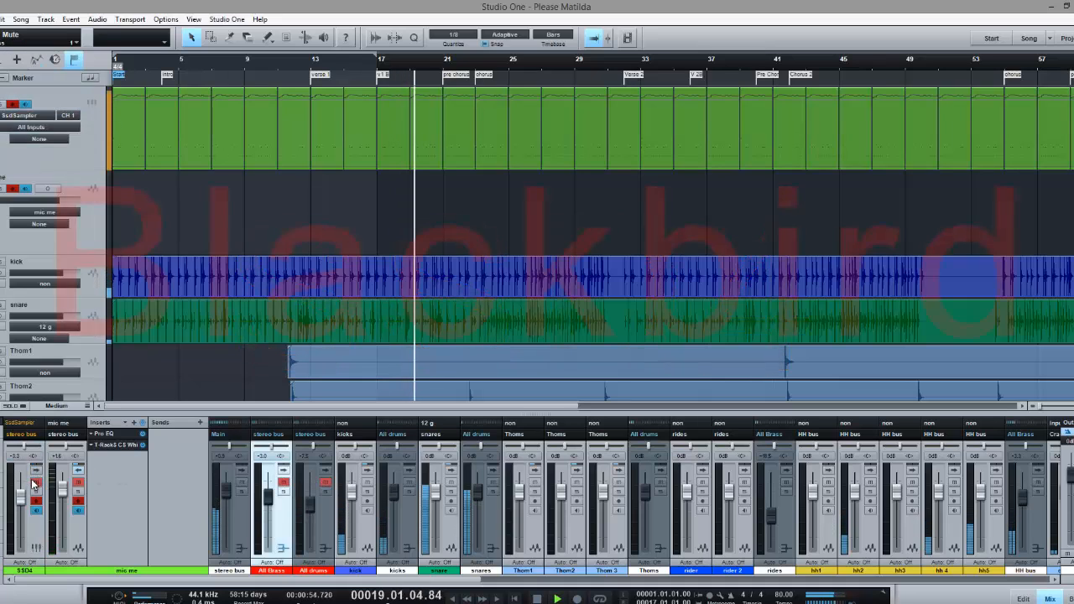
left_click(39, 535)
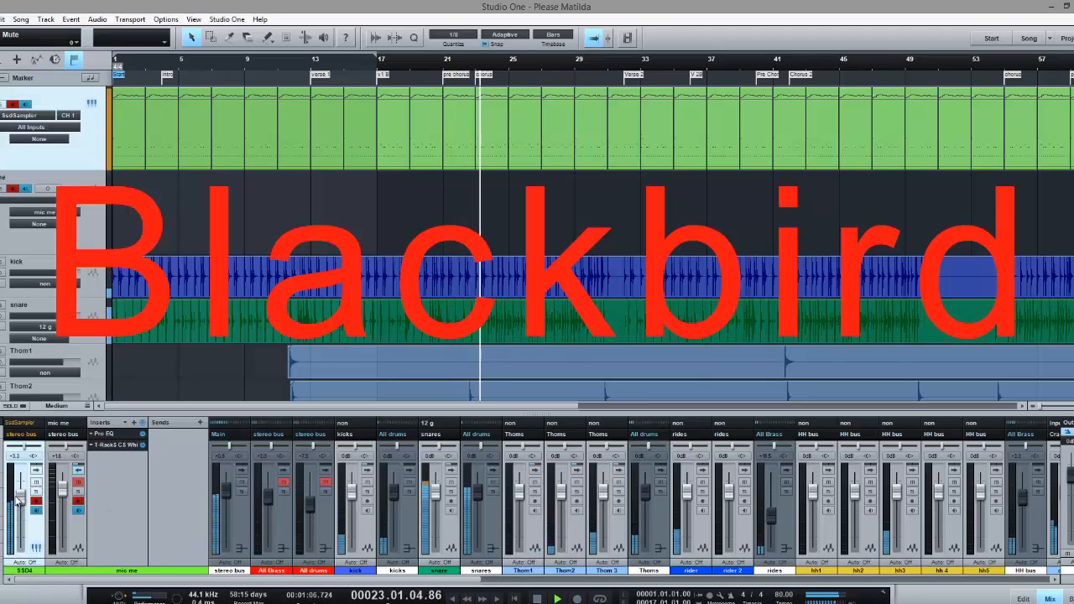
left_click_drag(21, 497, 24, 507)
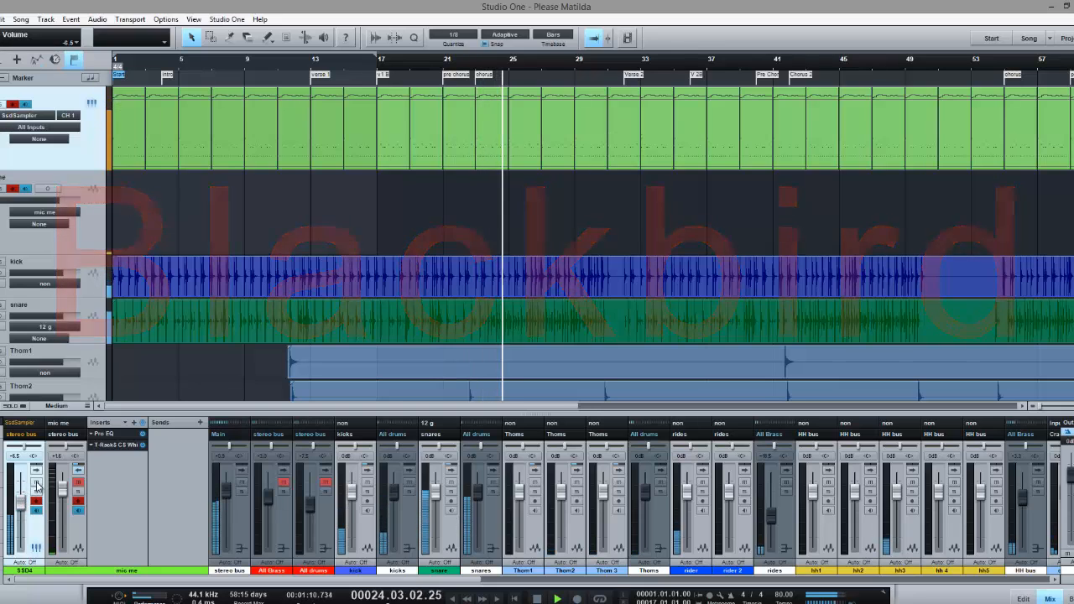
Mute SSD4 in favour of the session's drum buses, and raise All Brass to -1.2 dB and All drums to -3.0 dB
left_click(36, 483)
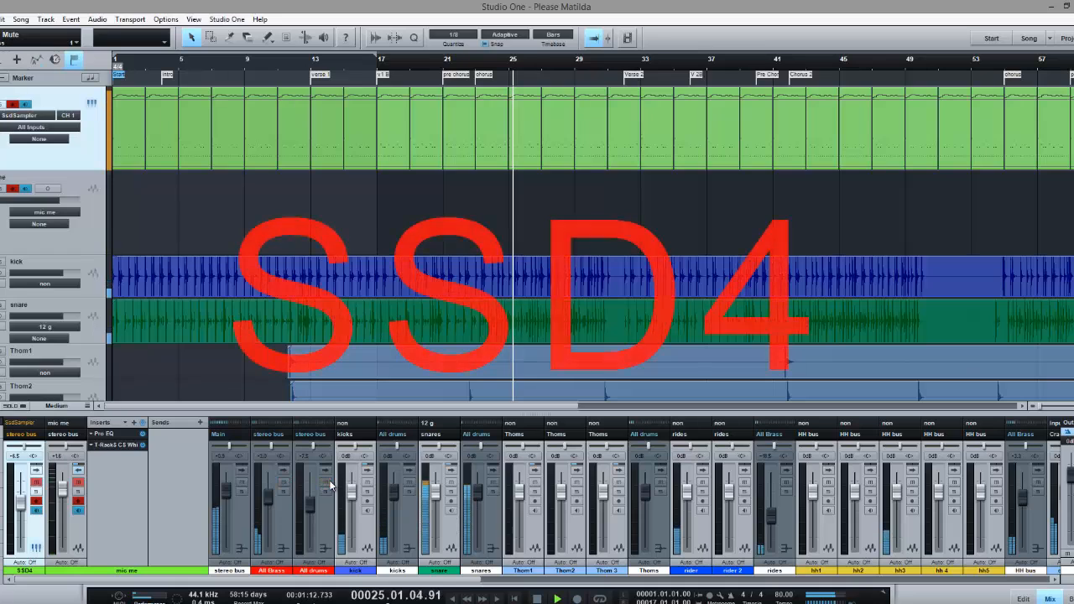
left_click_drag(266, 497, 310, 498)
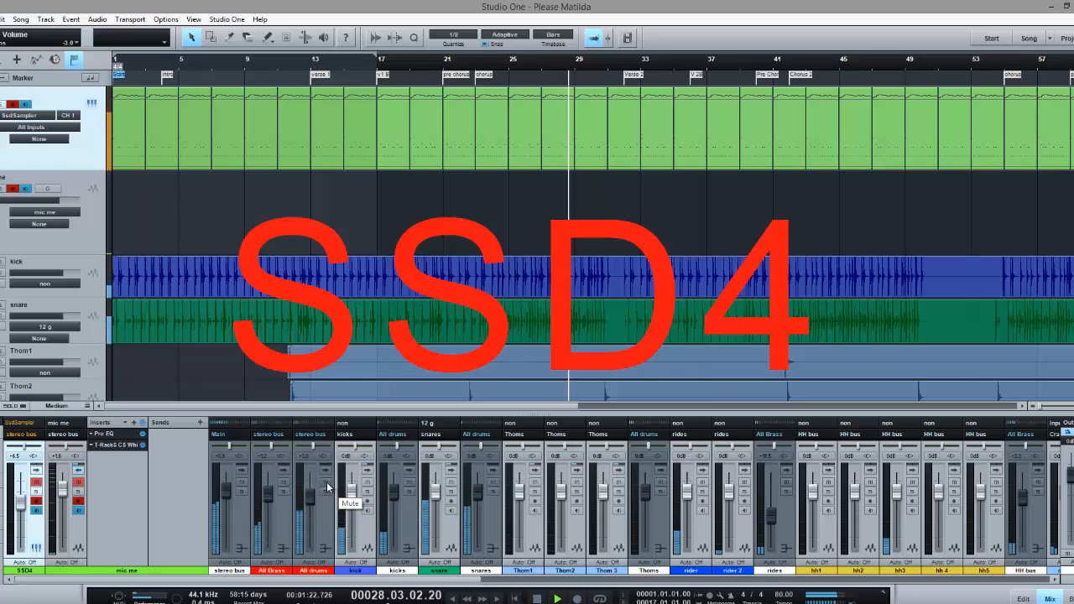
Return playback to SSD4 with All Brass and All drums muted, and set the SSD4 volume to -5.8 dB
left_click(283, 482)
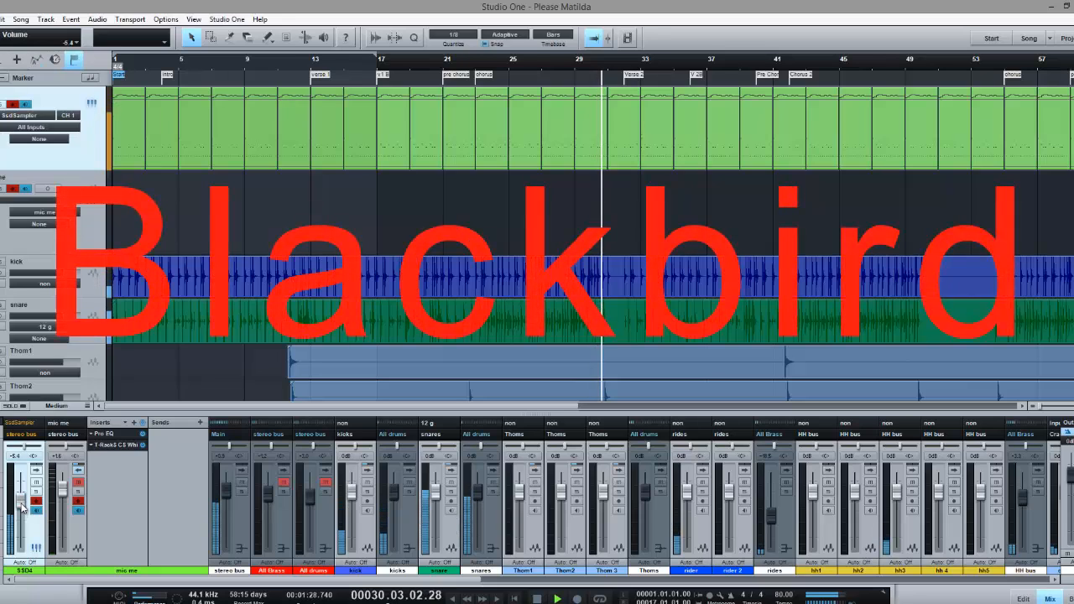
left_click_drag(21, 503, 22, 504)
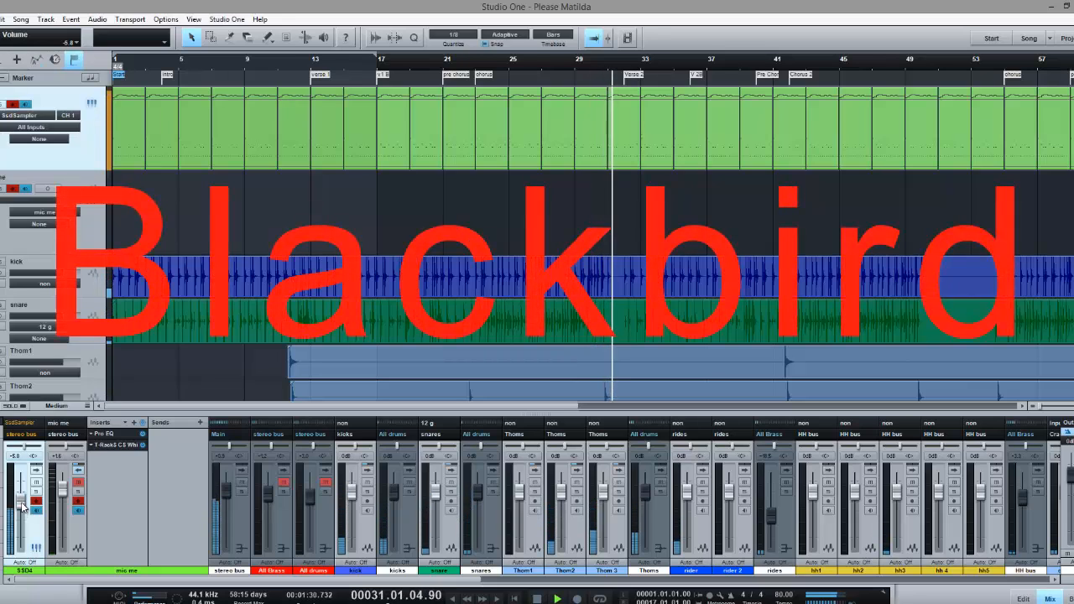